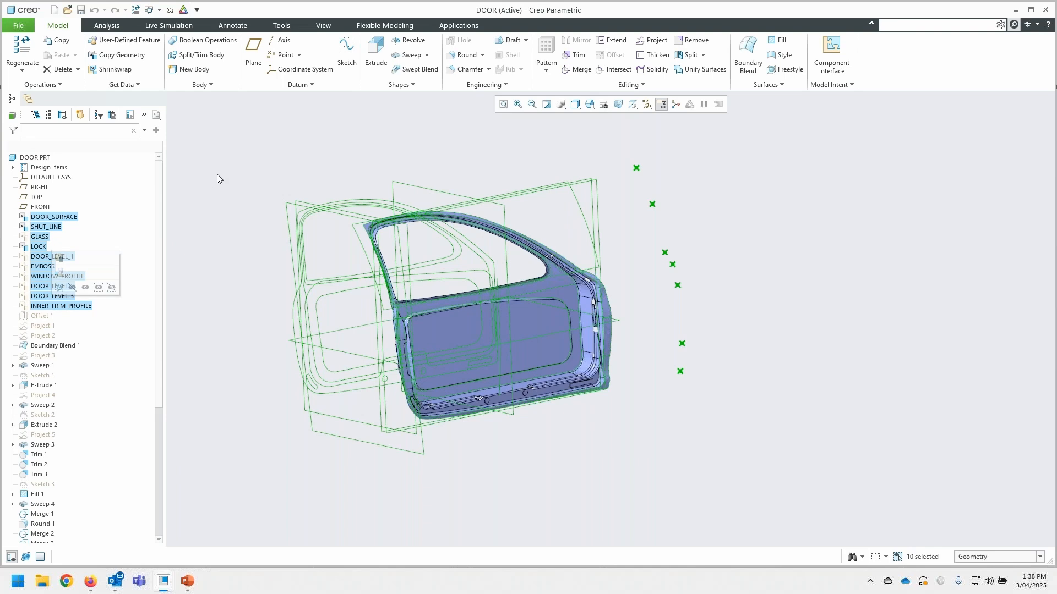
# Clear the current selection and open the Reference Viewer for the DOOR_SURFACE feature, moving it clear of the model tree
pyautogui.click(217, 174)
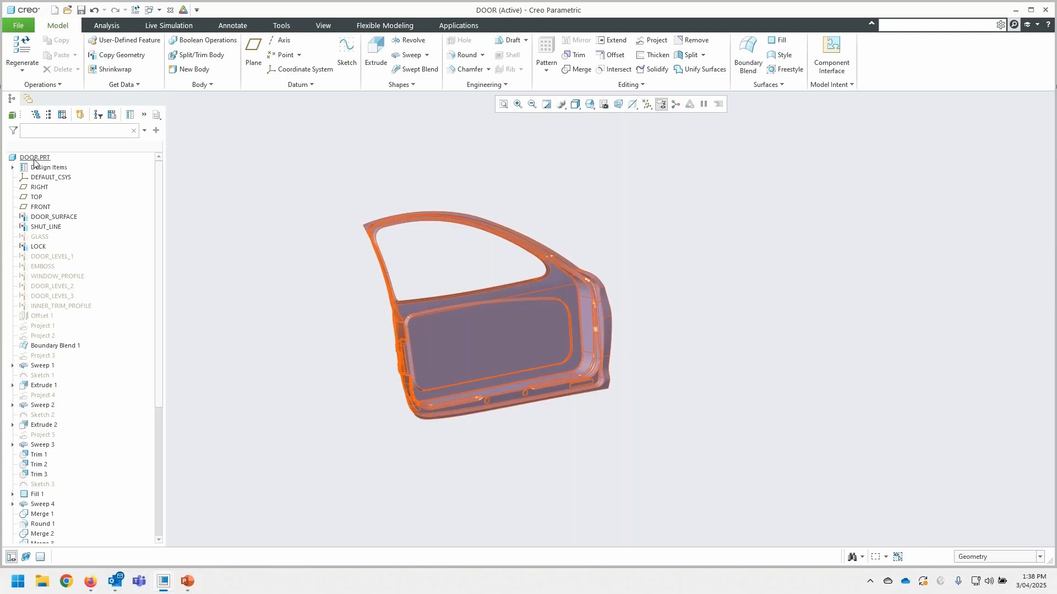
pyautogui.rightClick(50, 219)
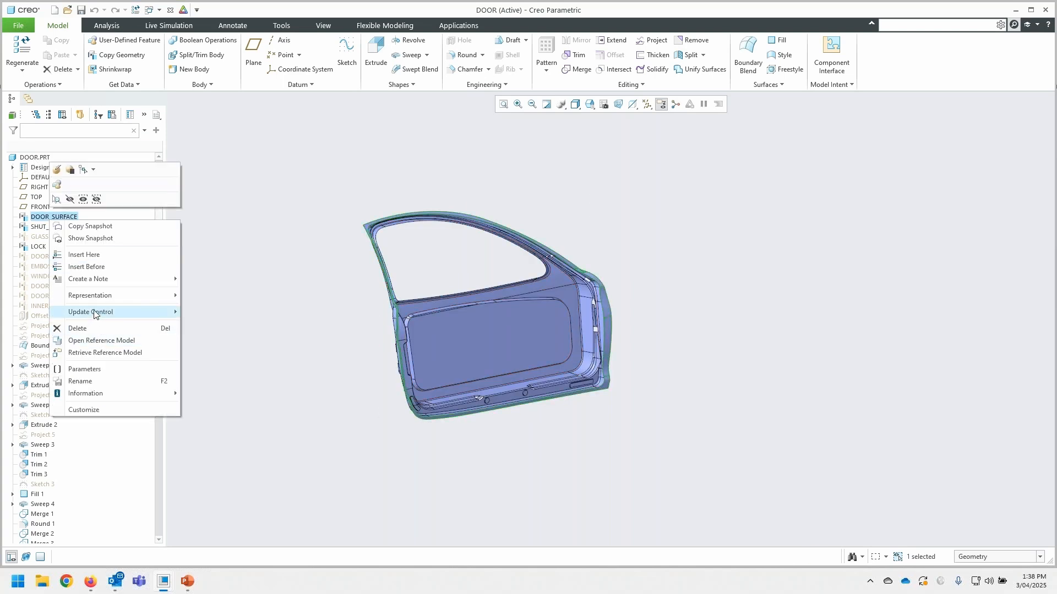
pyautogui.moveTo(149, 394)
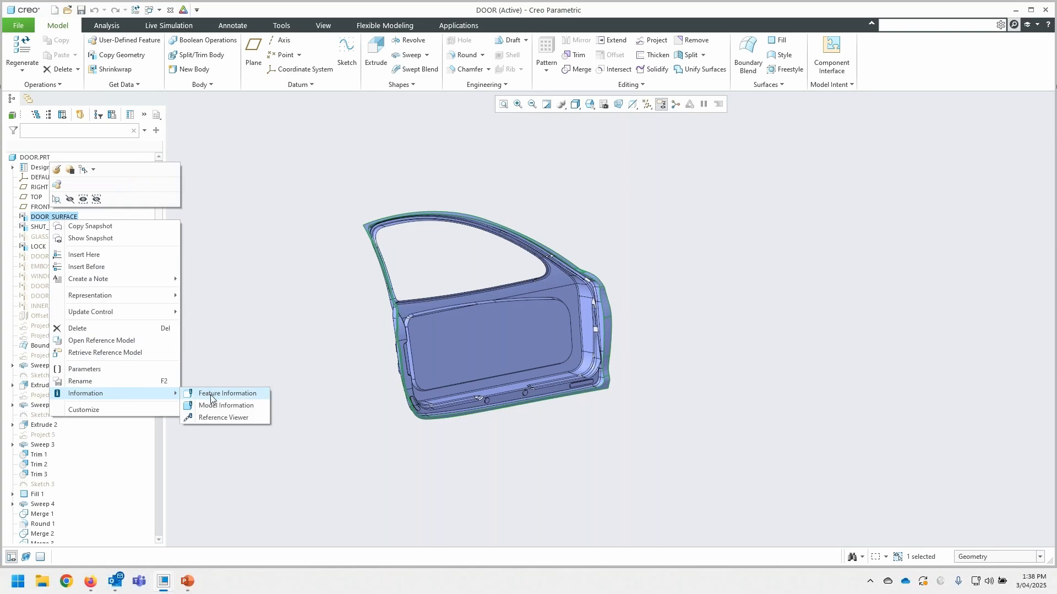
pyautogui.click(212, 418)
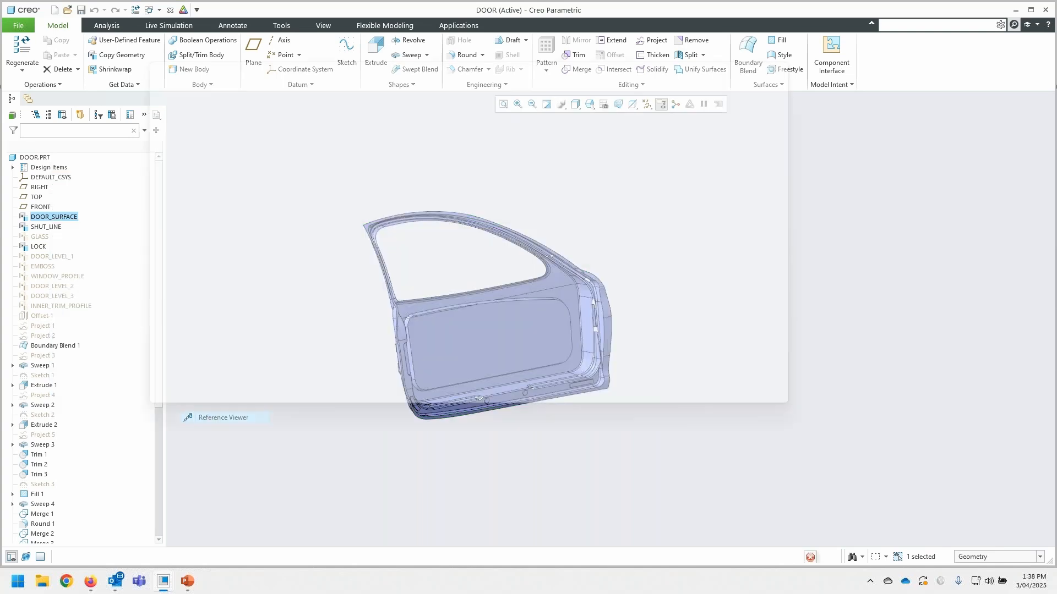
pyautogui.moveTo(505, 51); pyautogui.dragTo(701, 76)
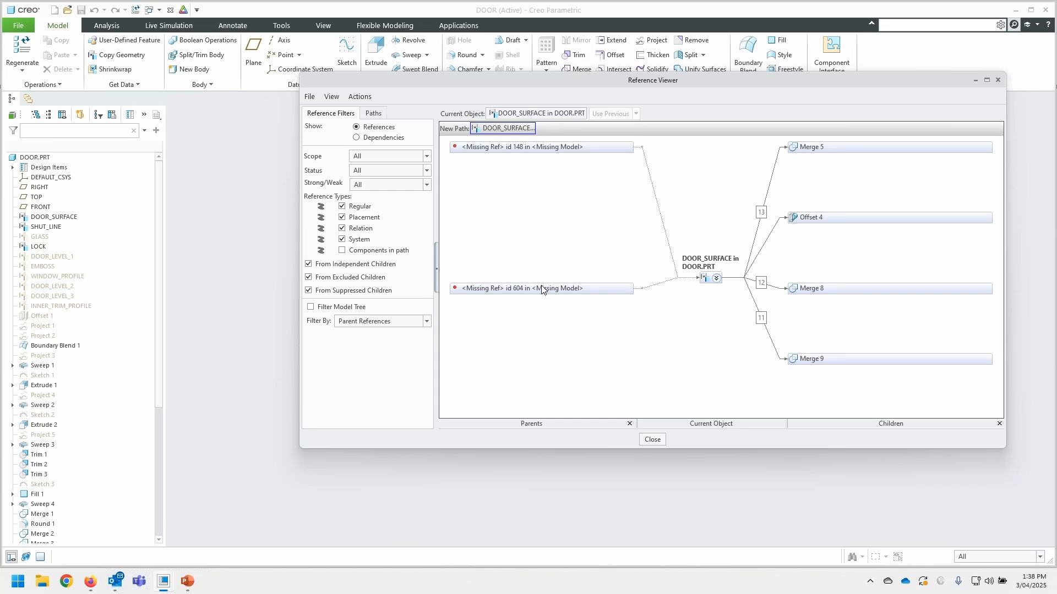
# Display the full reference path from DOOR_SURFACE to the missing parent reference id 604, widening the display to read it
pyautogui.click(570, 289)
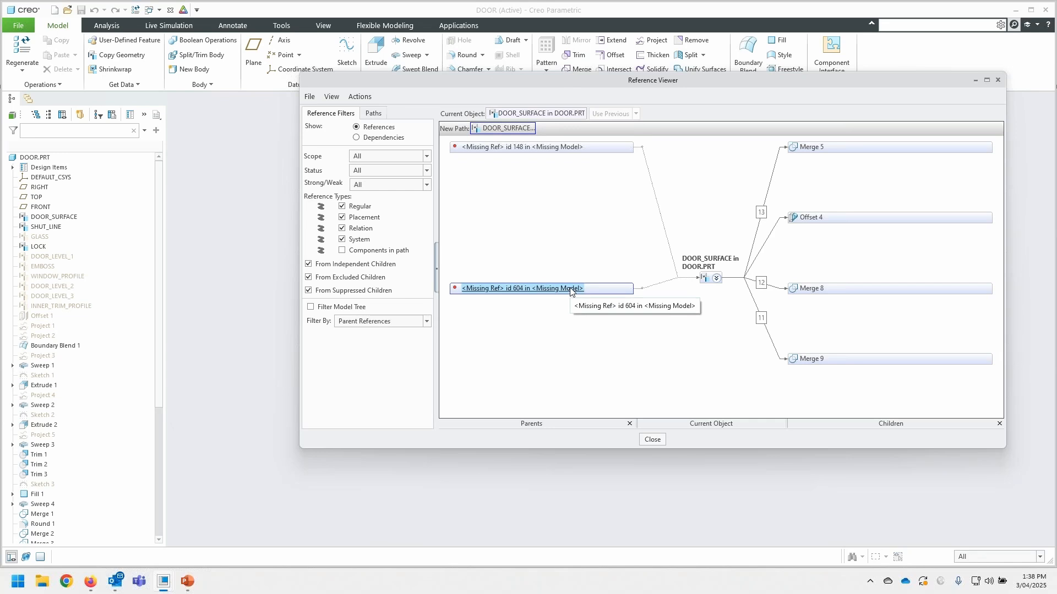
pyautogui.rightClick(569, 291)
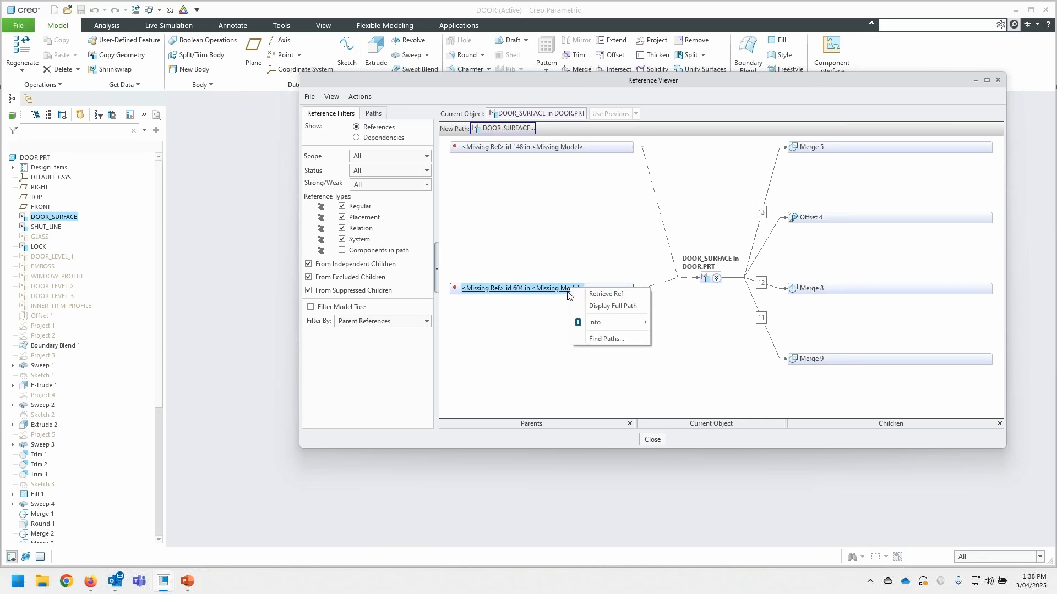
pyautogui.click(611, 307)
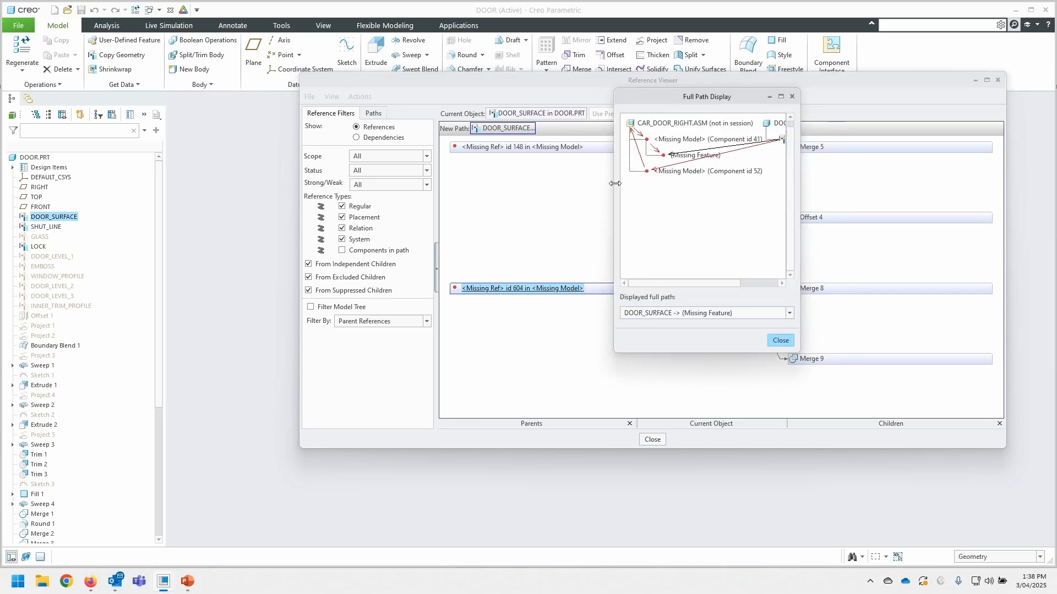
pyautogui.moveTo(615, 184); pyautogui.dragTo(422, 195)
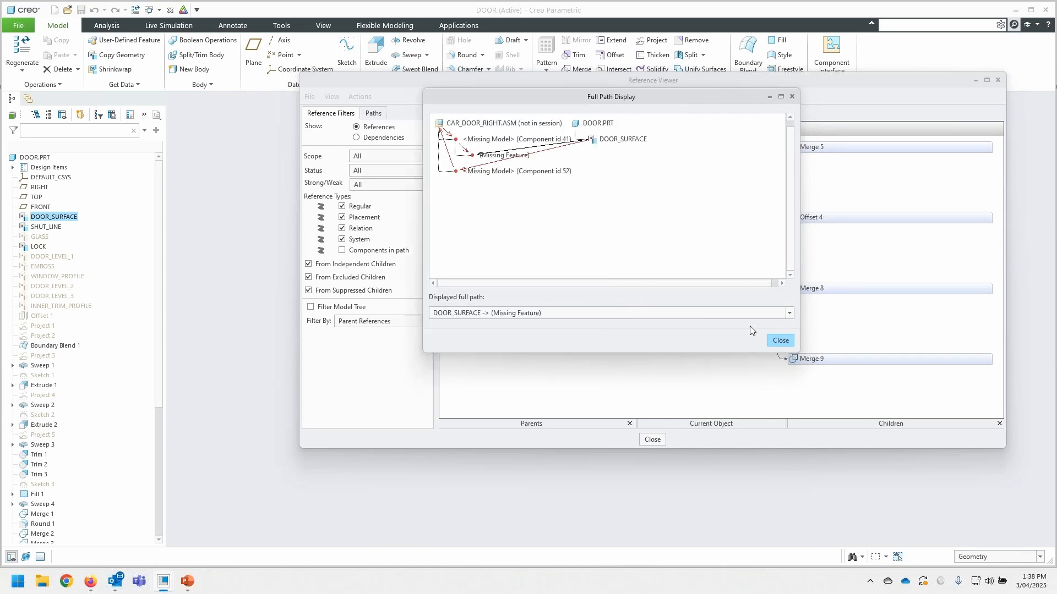
pyautogui.click(779, 341)
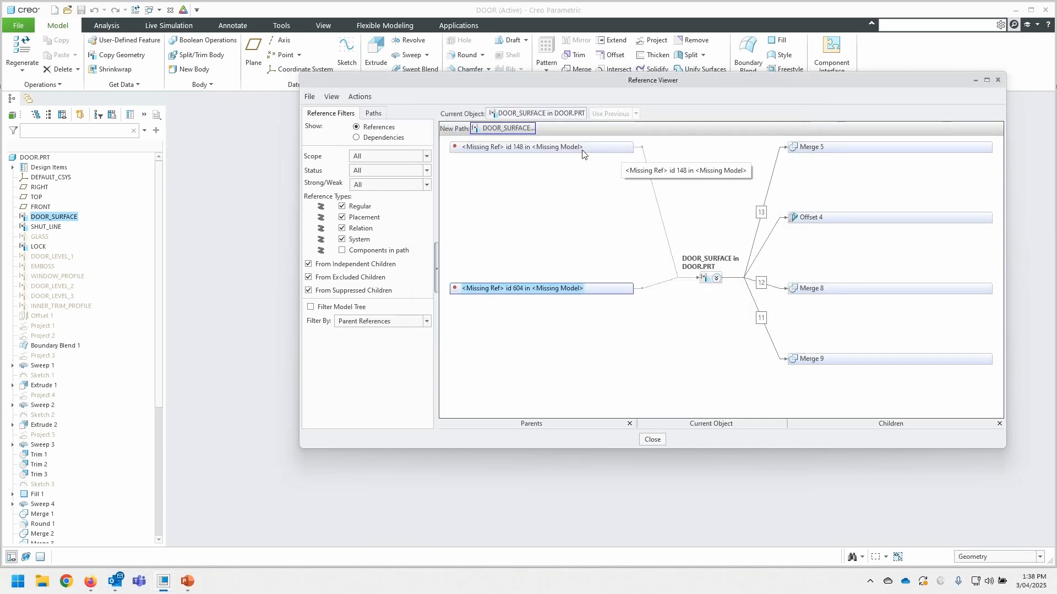
# Examine the links from missing parent references id 148 and id 604 to DOOR_SURFACE in the reference graph
pyautogui.click(652, 180)
pyautogui.rightClick(651, 181)
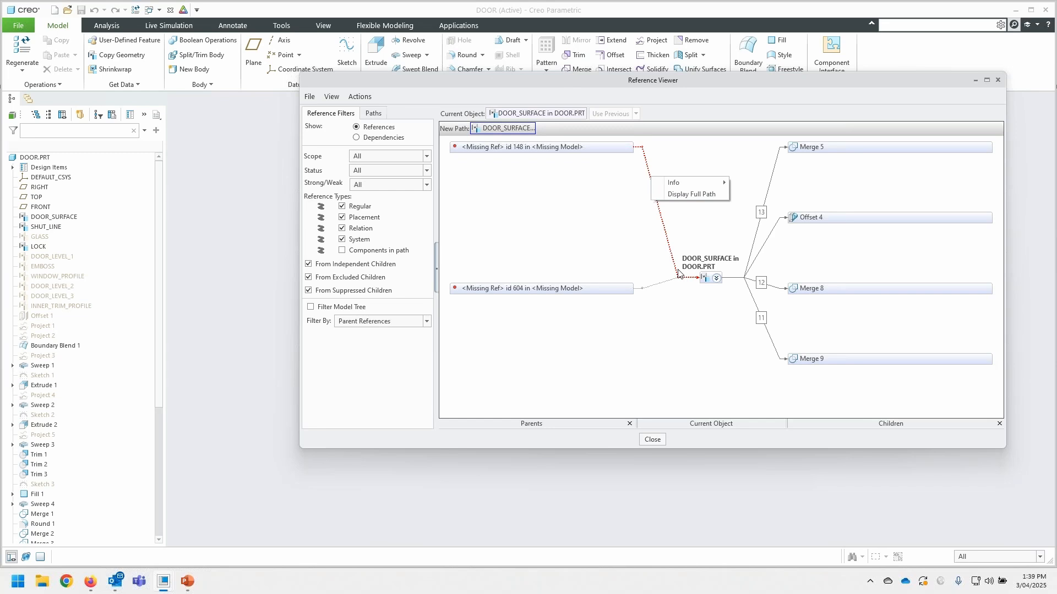
pyautogui.click(565, 231)
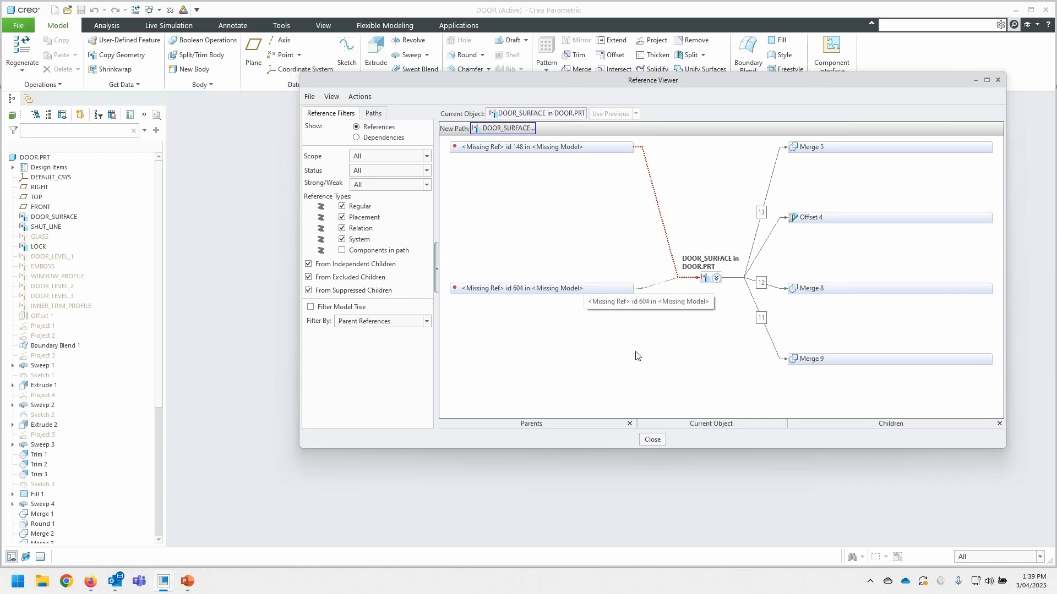
pyautogui.click(650, 289)
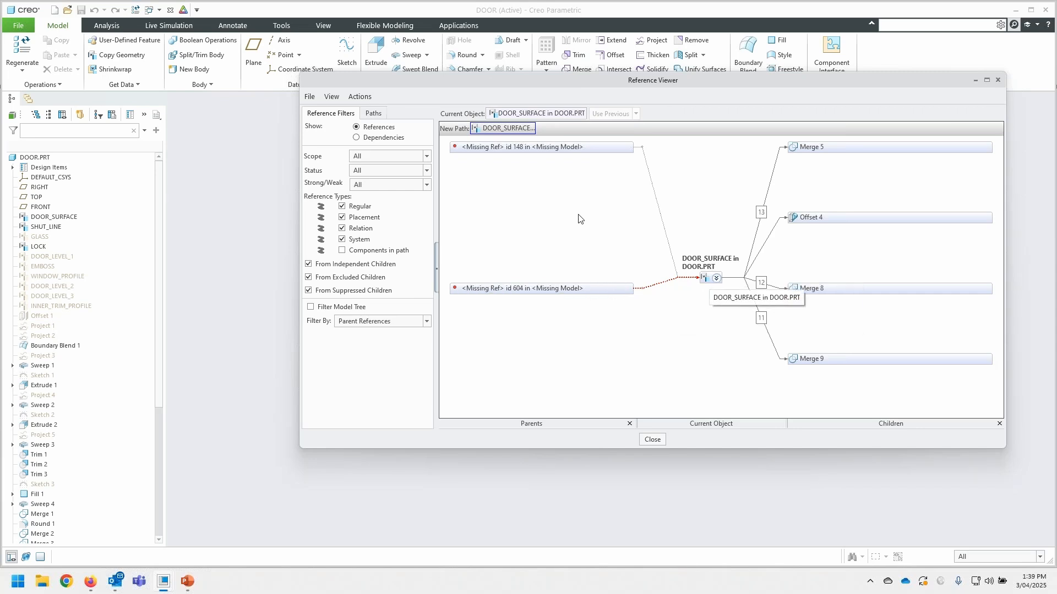
# Set SHUT_LINE and GLASS in turn as the current object to inspect their parent and child references
pyautogui.click(42, 228)
pyautogui.rightClick(42, 229)
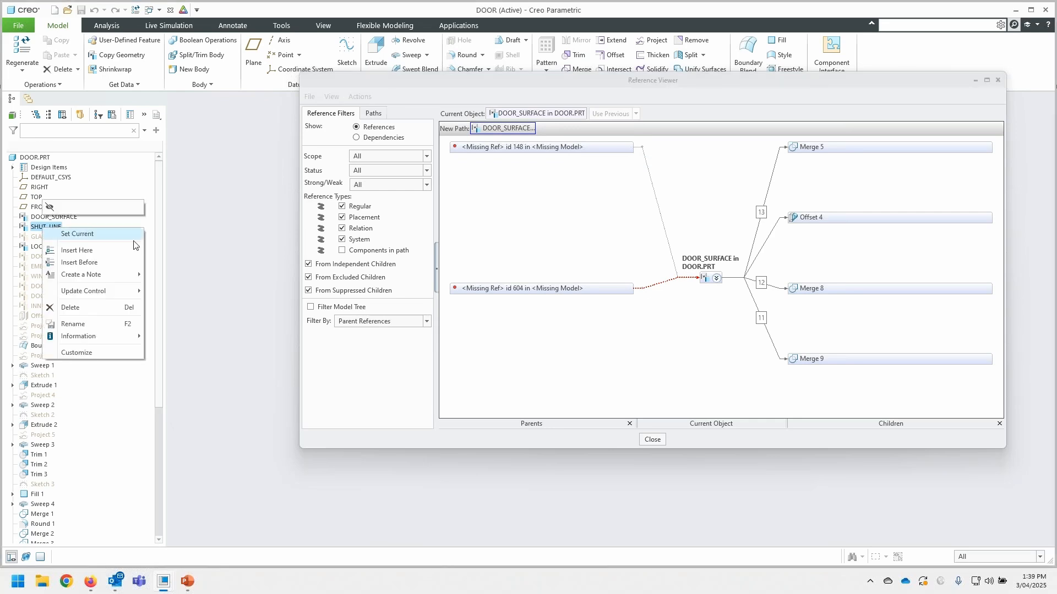
pyautogui.click(119, 235)
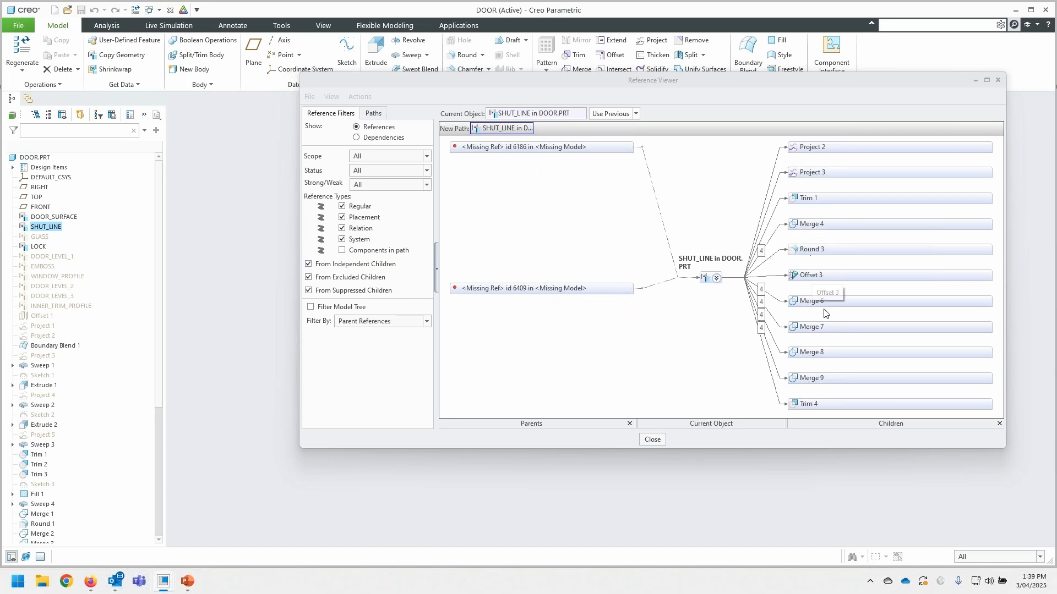
pyautogui.rightClick(42, 237)
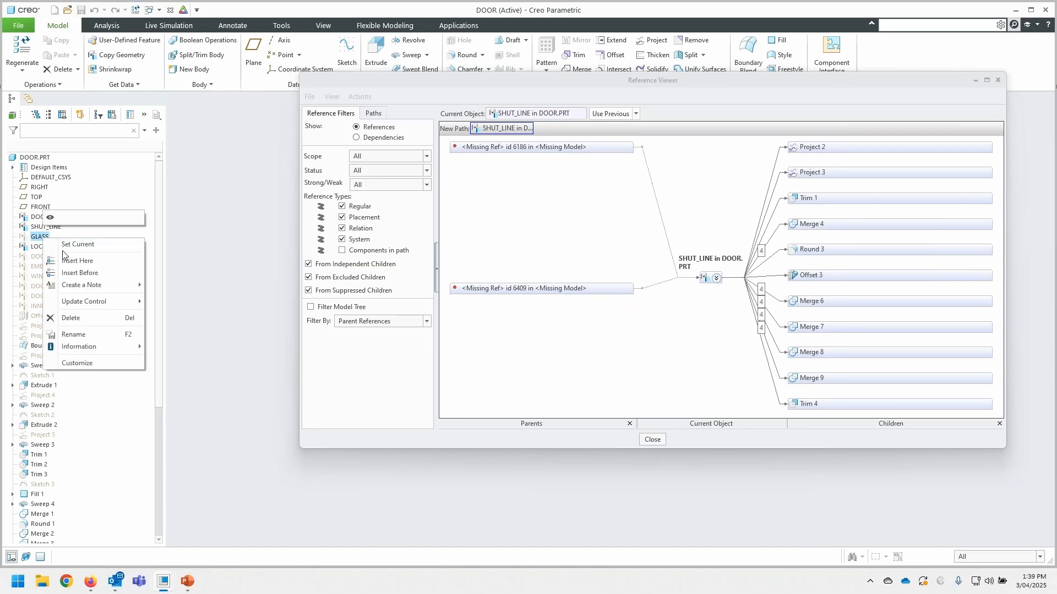
pyautogui.click(74, 244)
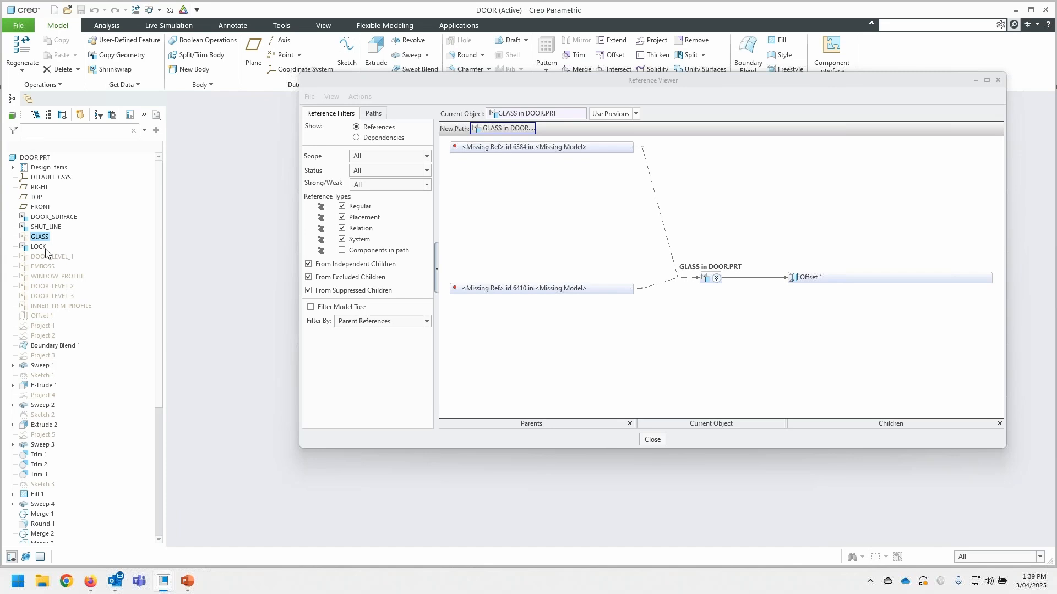
# Set LOCK as the current object, examine the link to its missing parent reference, and close the Reference Viewer
pyautogui.rightClick(45, 247)
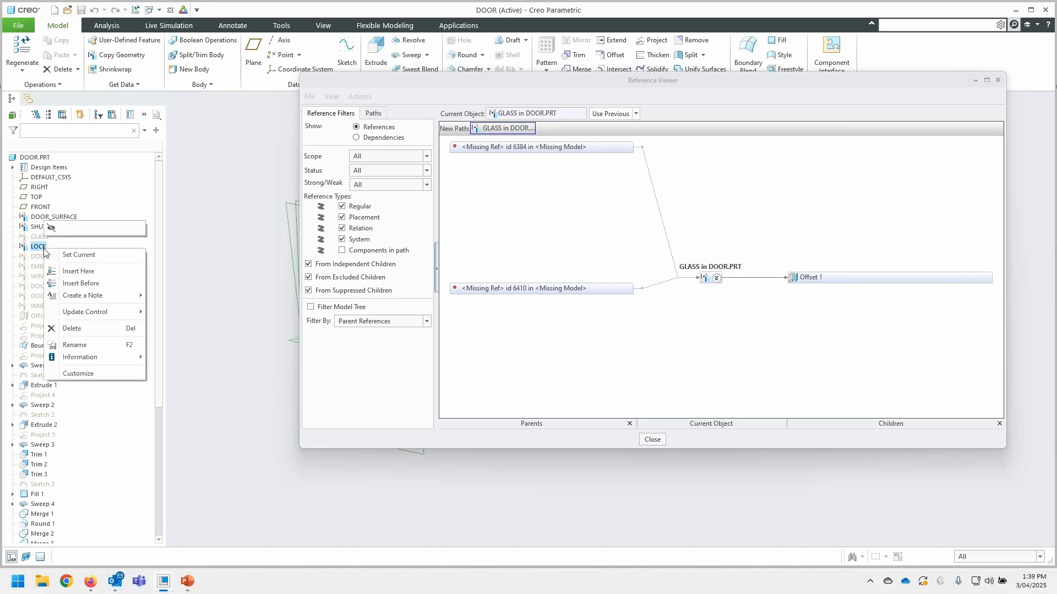
pyautogui.click(77, 255)
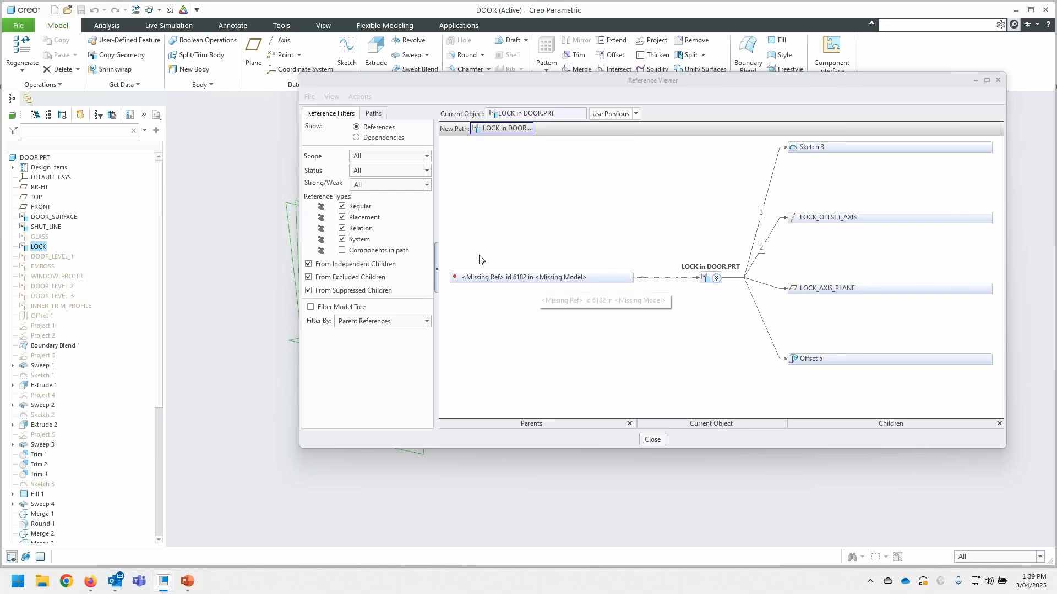
pyautogui.click(515, 278)
pyautogui.click(671, 277)
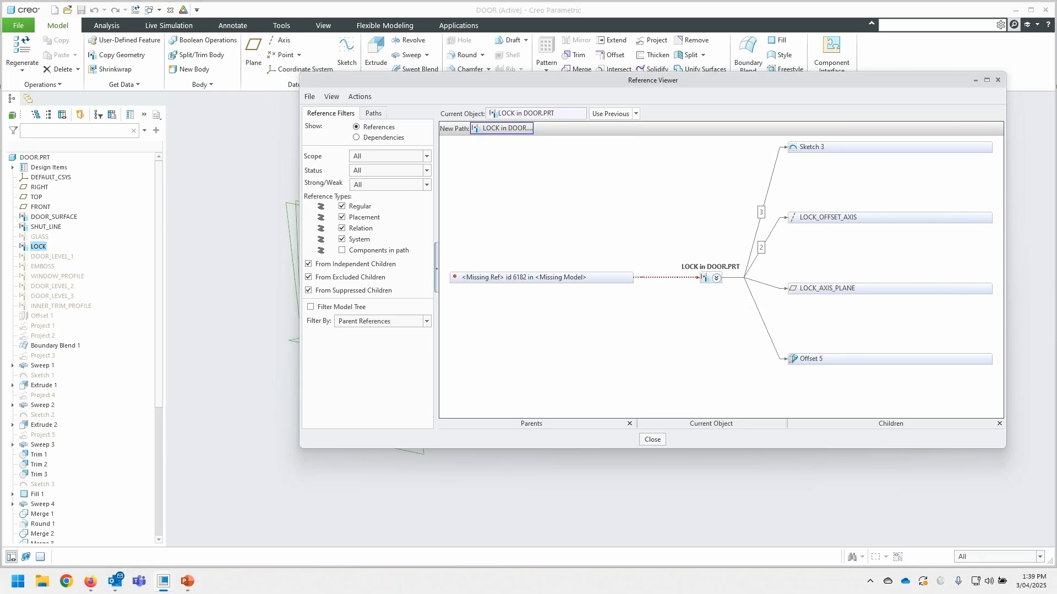
pyautogui.rightClick(673, 279)
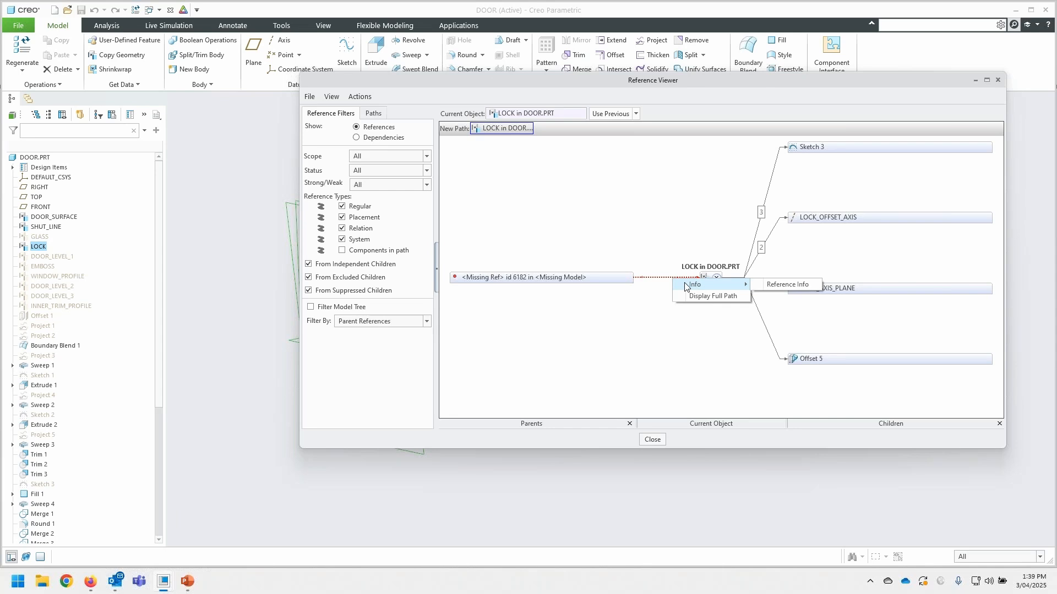
pyautogui.click(657, 311)
pyautogui.click(652, 439)
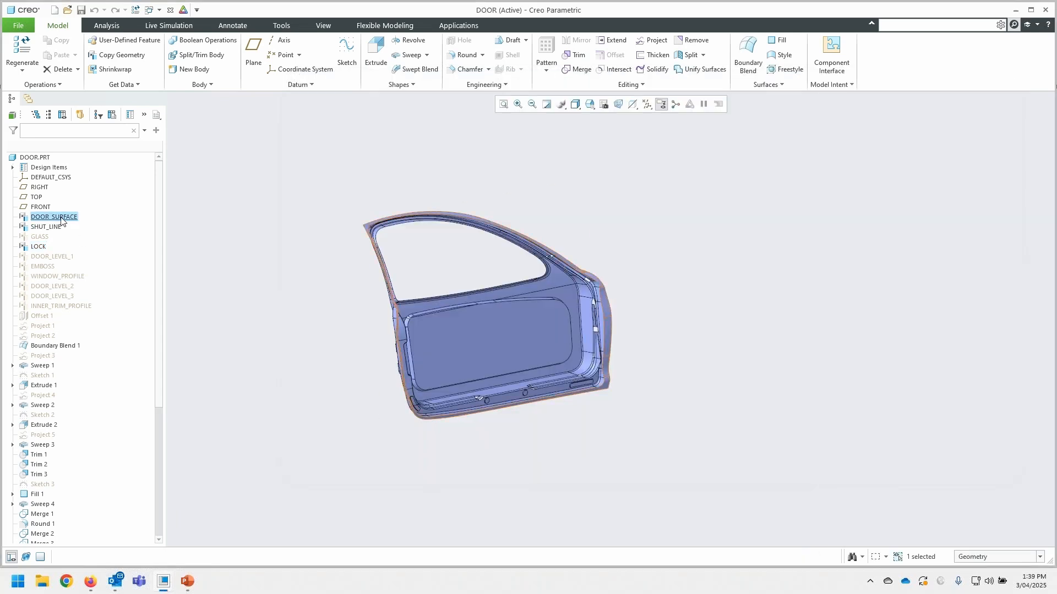
# Try to retrieve the reference model of DOOR_SURFACE
pyautogui.rightClick(60, 219)
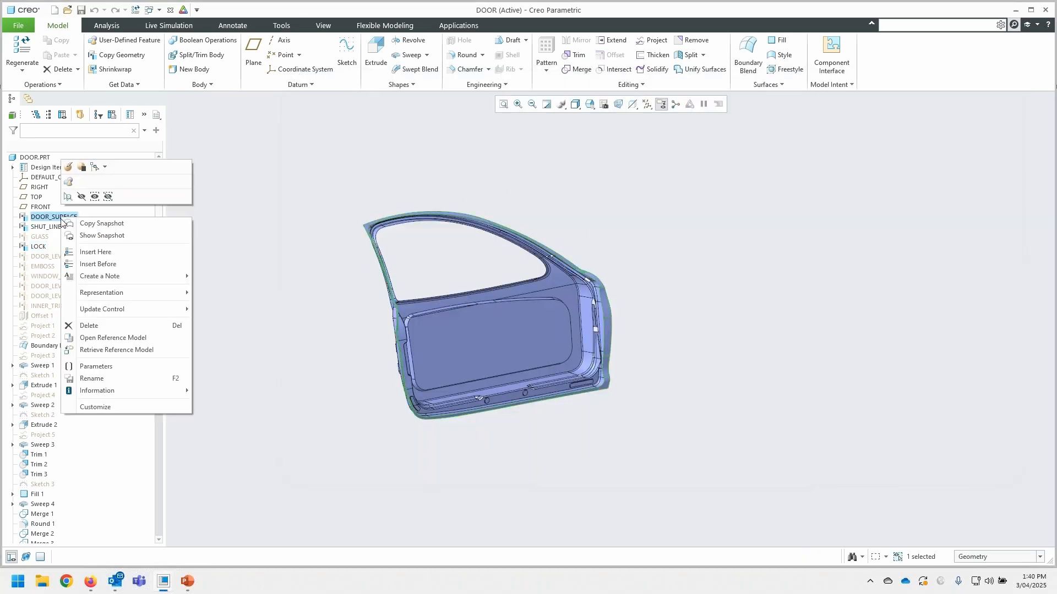
pyautogui.click(122, 352)
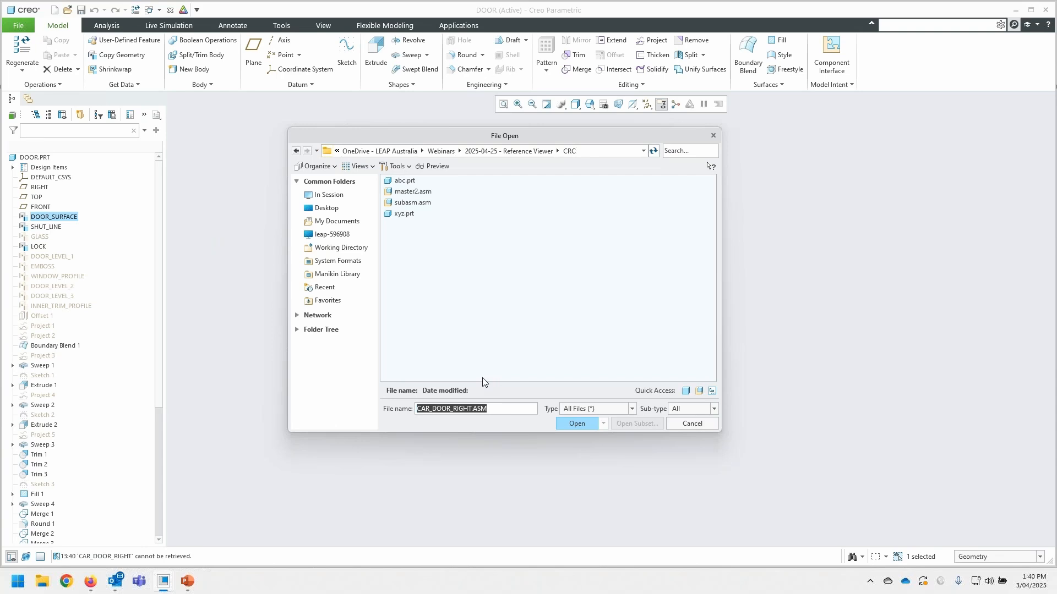
pyautogui.click(687, 423)
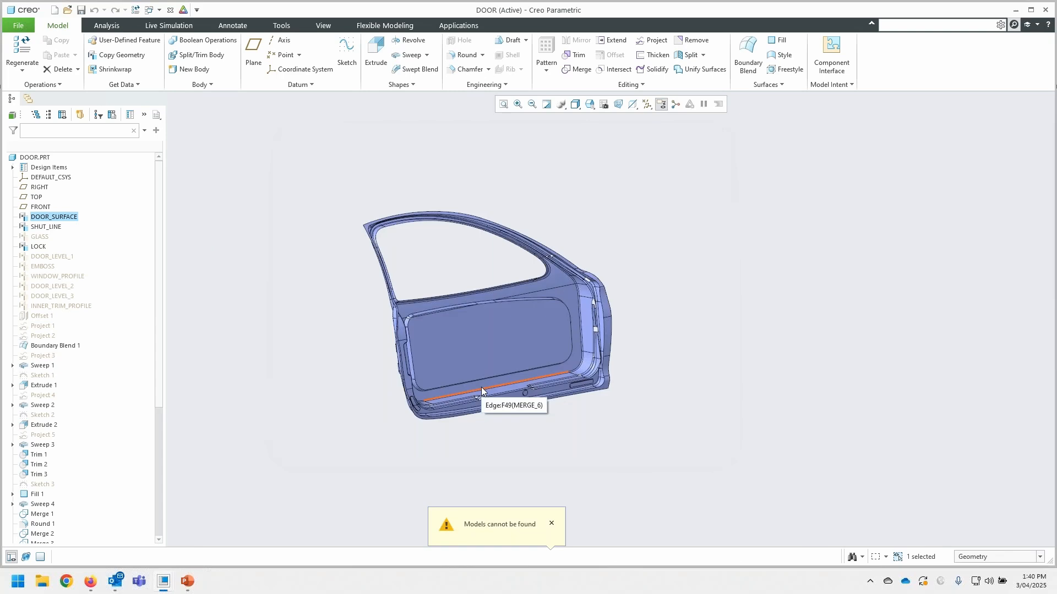
pyautogui.click(551, 524)
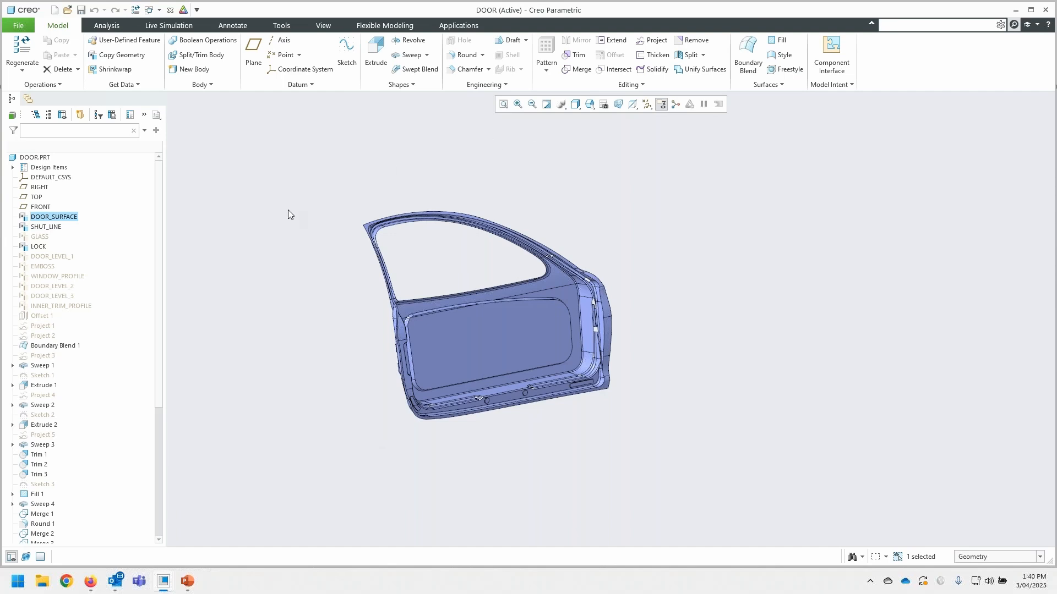
# Widen the model tree and expand Design Items to list the door's quilts and bodies
pyautogui.click(262, 219)
pyautogui.moveTo(269, 227); pyautogui.dragTo(281, 230, button='middle')
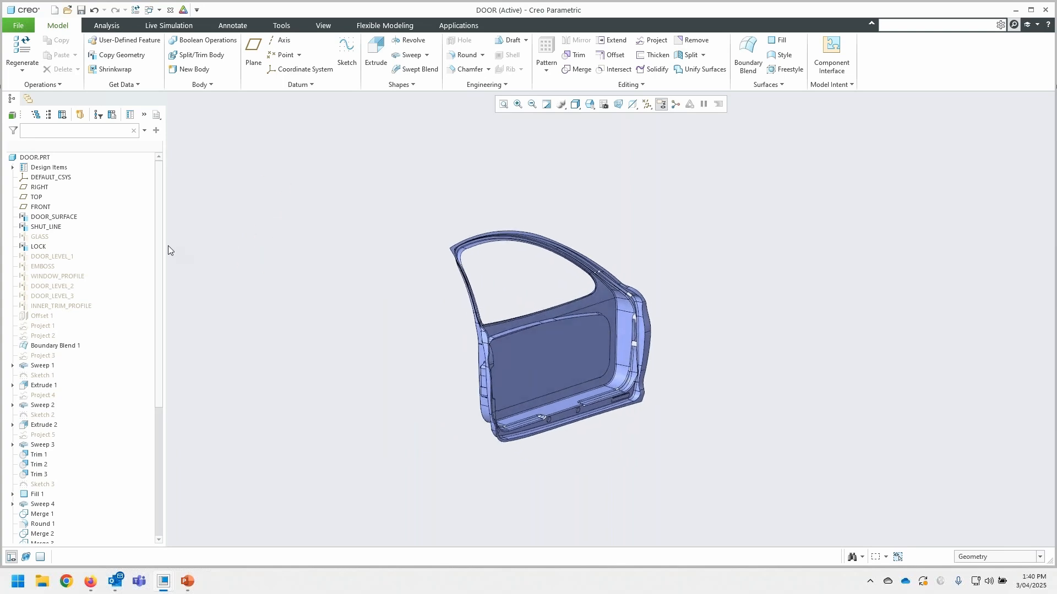
pyautogui.moveTo(167, 246); pyautogui.dragTo(233, 246)
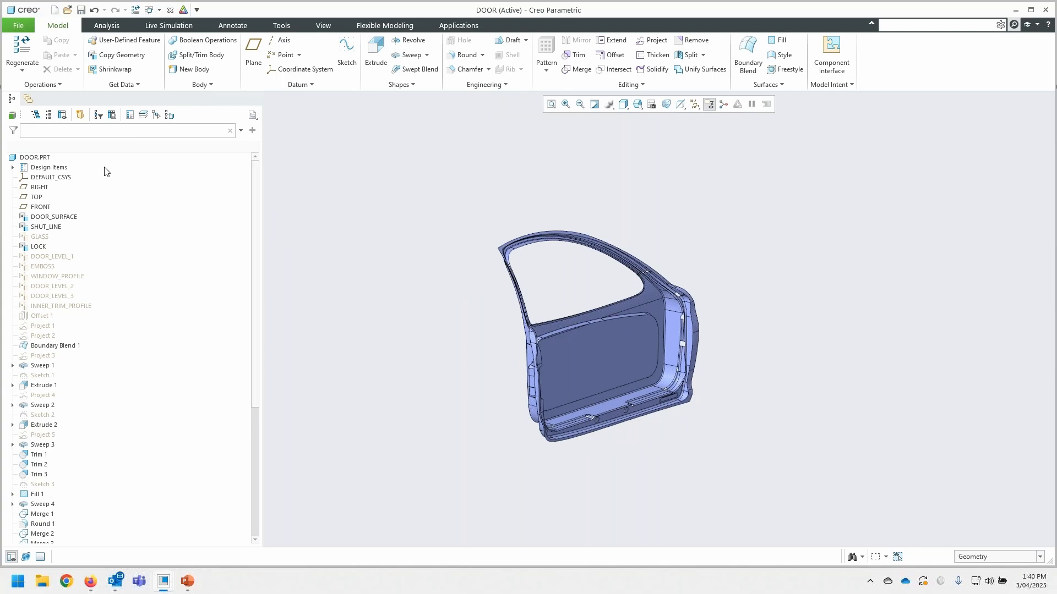
pyautogui.click(12, 168)
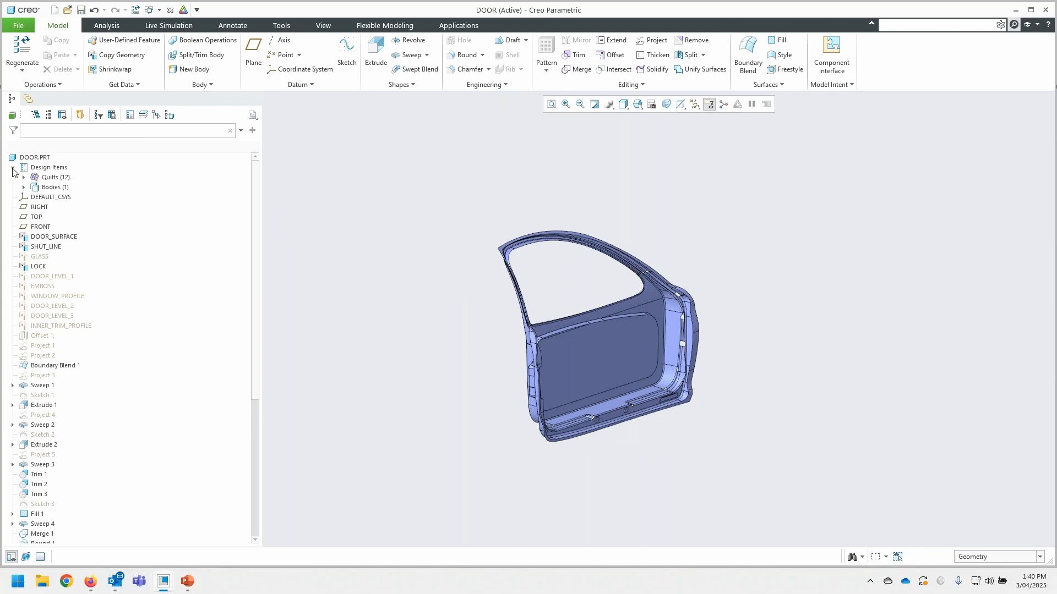
pyautogui.click(23, 177)
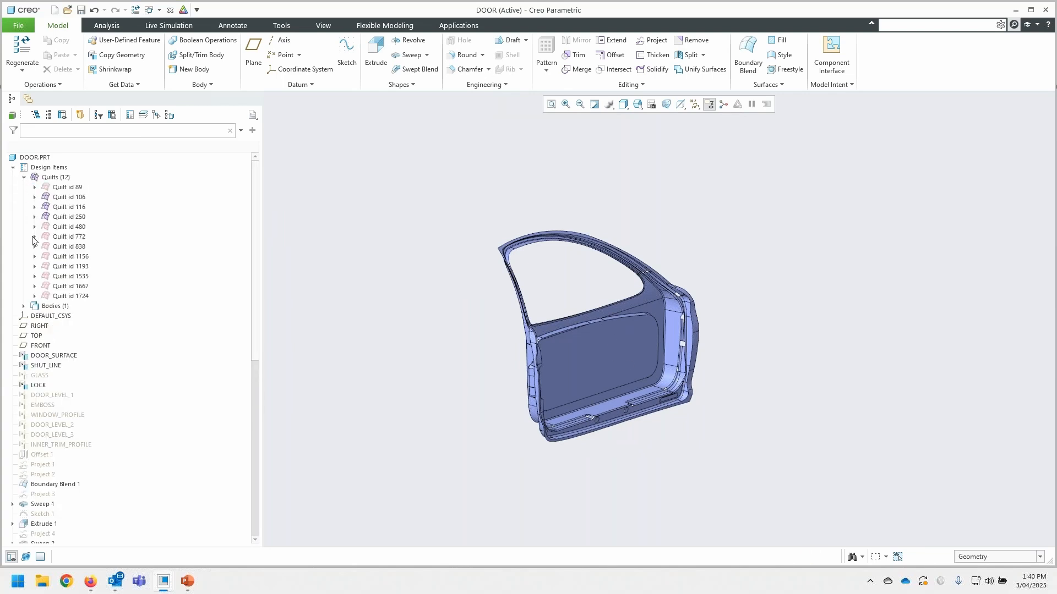
pyautogui.click(23, 306)
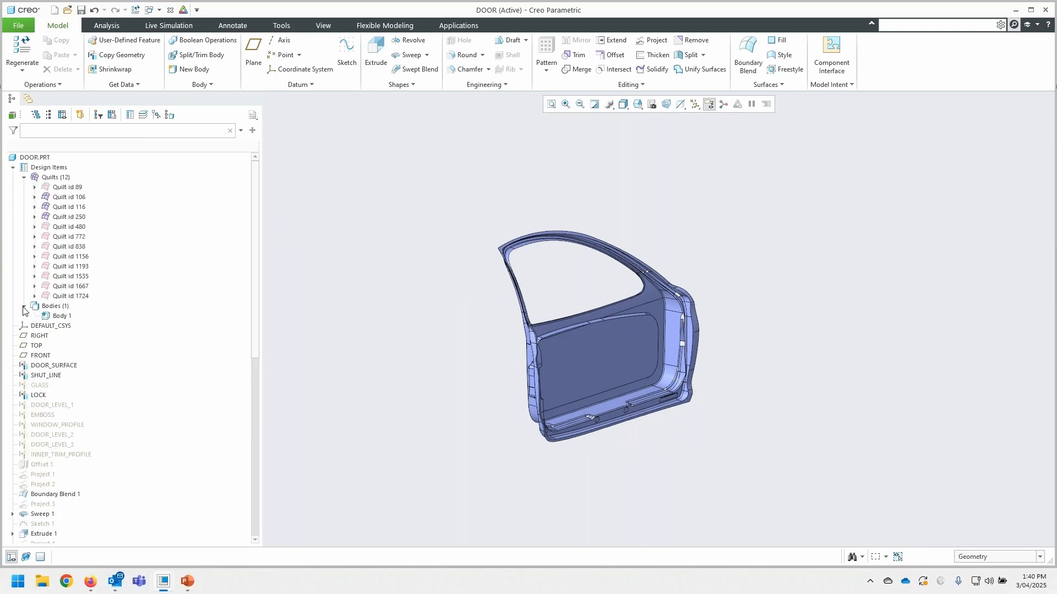
# Expand Quilt id 89 and highlight its contributing features DOOR_SURFACE, Merge 5, Offset 4 and Merge 8 one by one
pyautogui.click(35, 188)
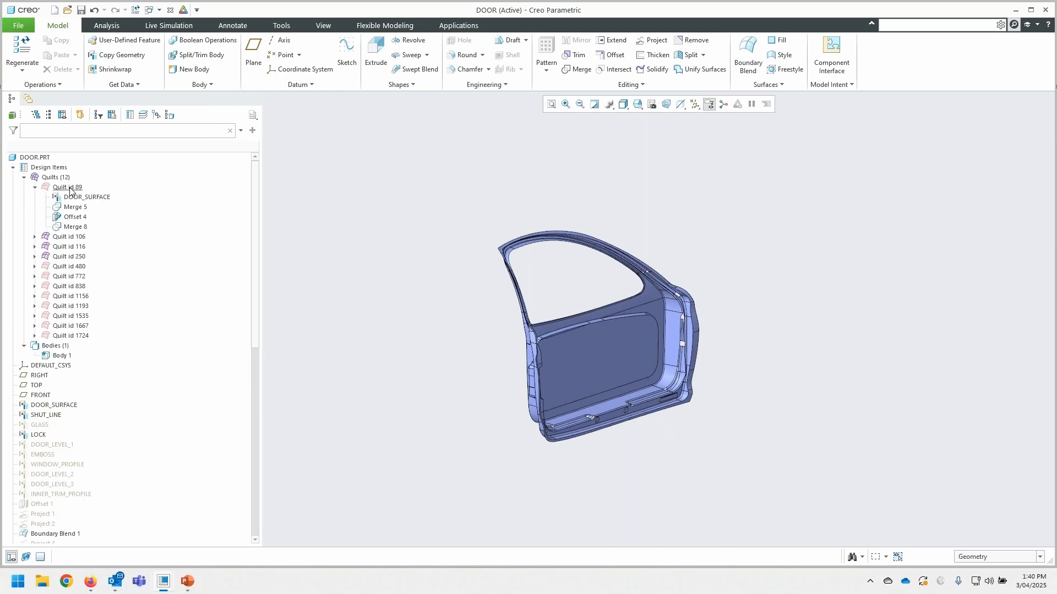
pyautogui.click(74, 187)
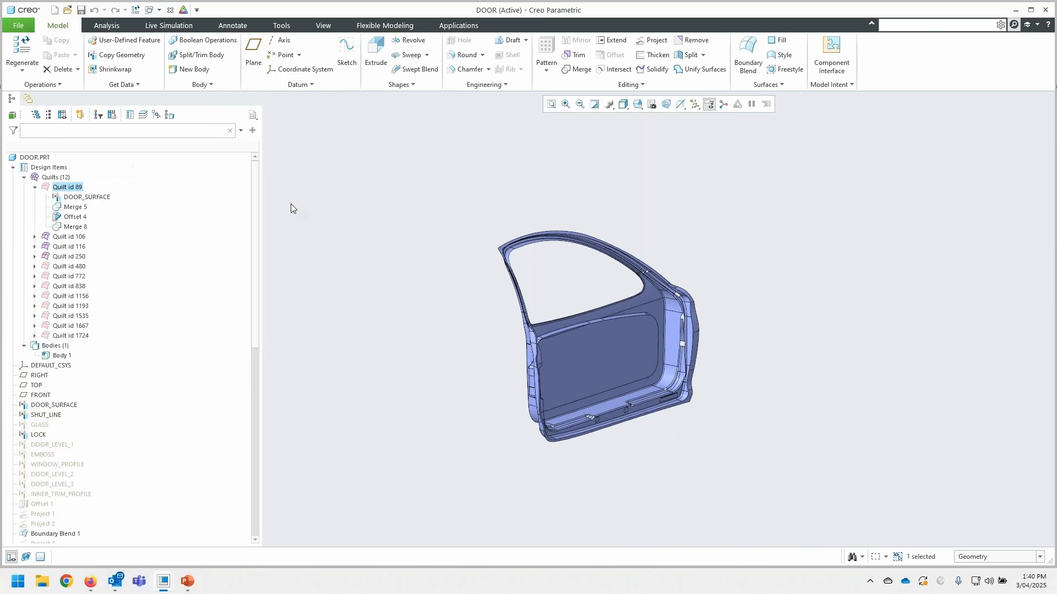
pyautogui.click(85, 197)
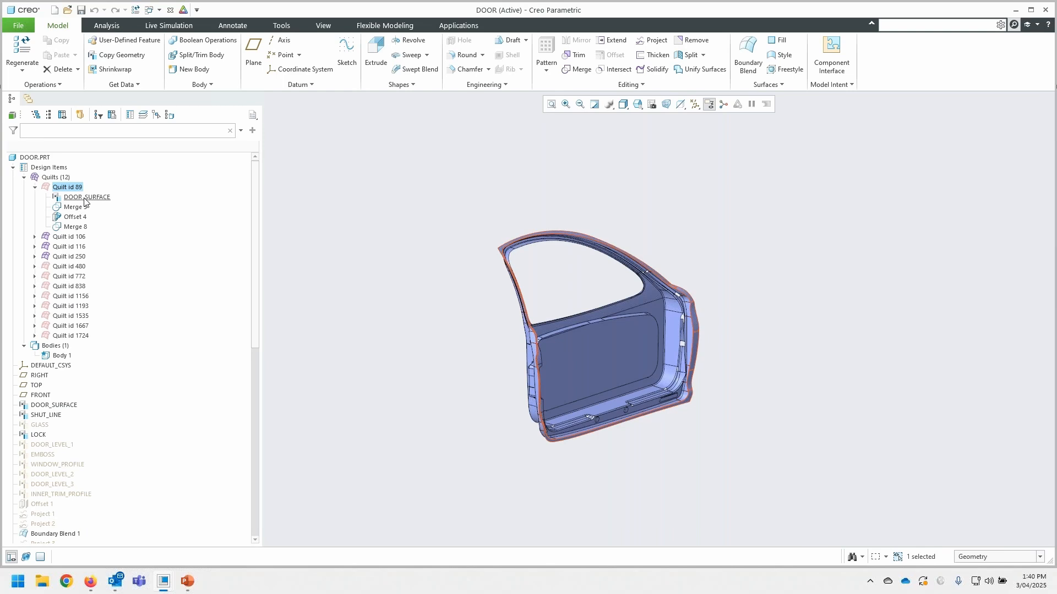
pyautogui.click(76, 209)
pyautogui.click(76, 218)
pyautogui.click(76, 227)
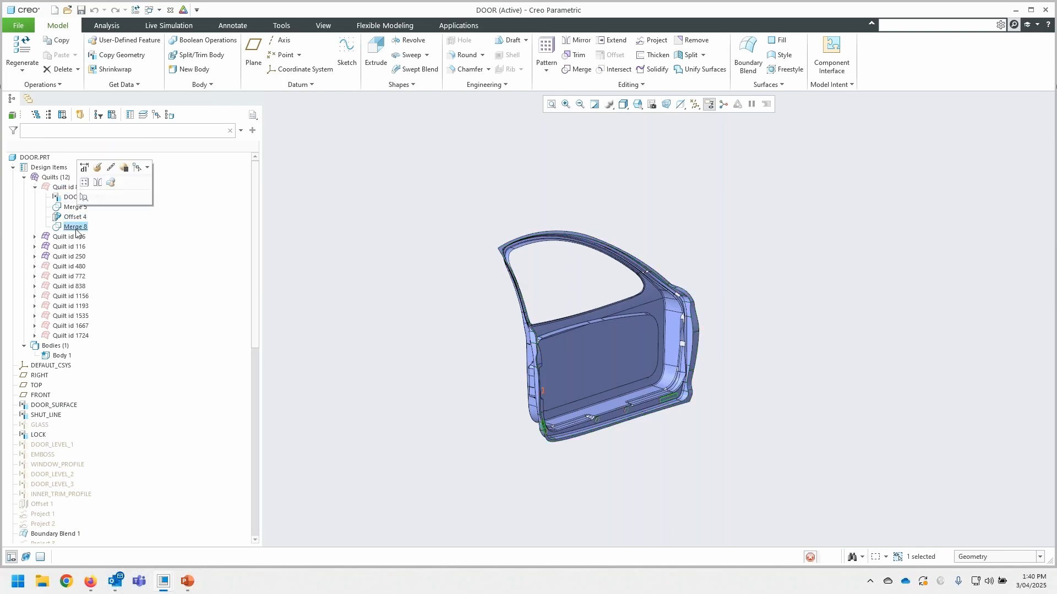
# Expand Quilt id 106, highlight its contributing feature Merge 6, and collapse Quilt id 106 and Quilt id 89 again
pyautogui.click(34, 236)
pyautogui.click(76, 267)
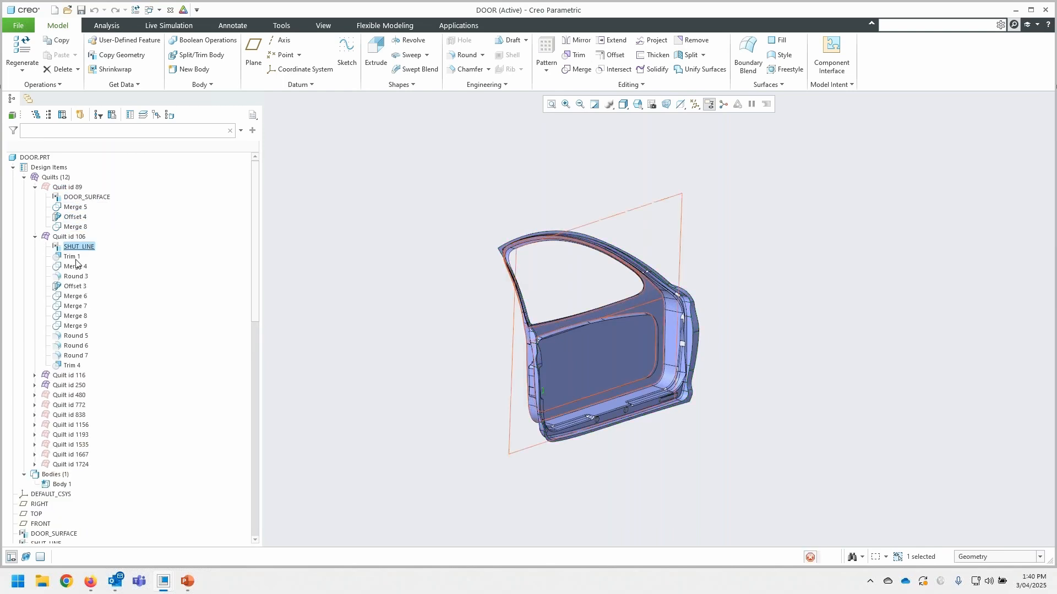
pyautogui.click(75, 296)
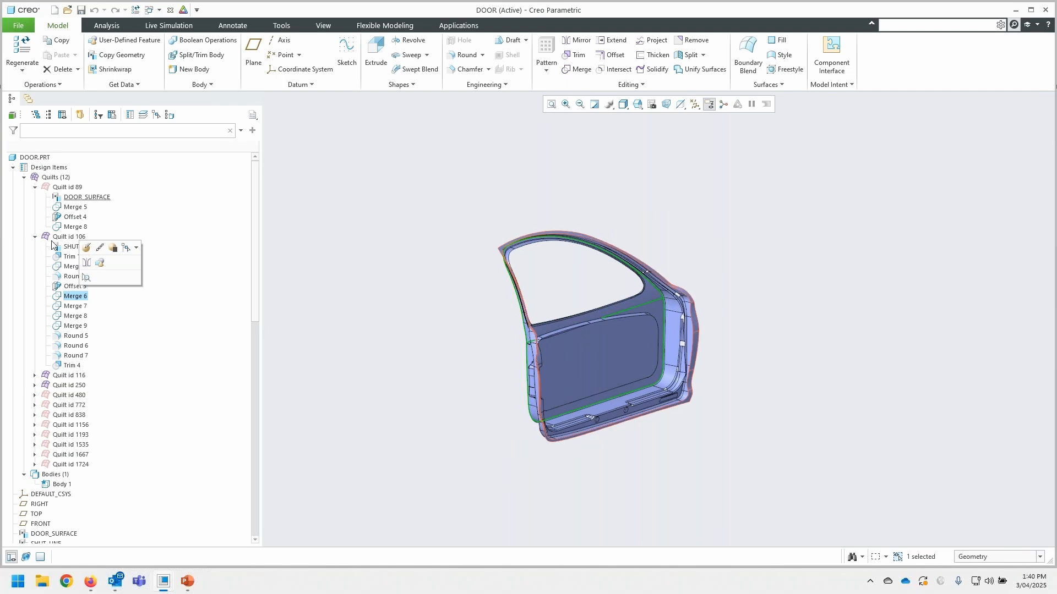
pyautogui.click(34, 236)
pyautogui.click(35, 187)
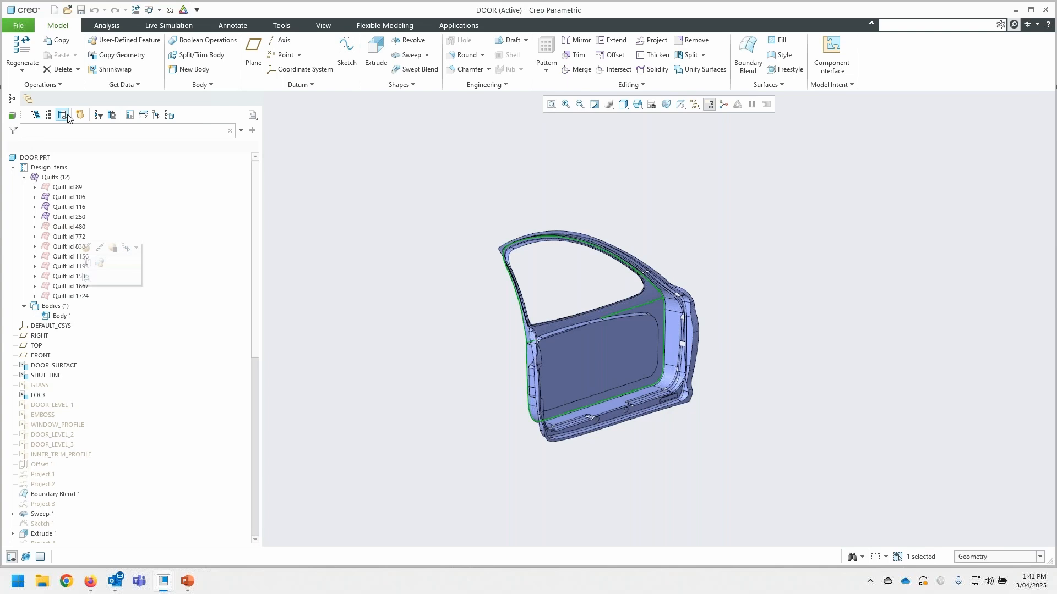
# Show the Design Items in a separate tree beside the Model Tree and widen it
pyautogui.click(131, 115)
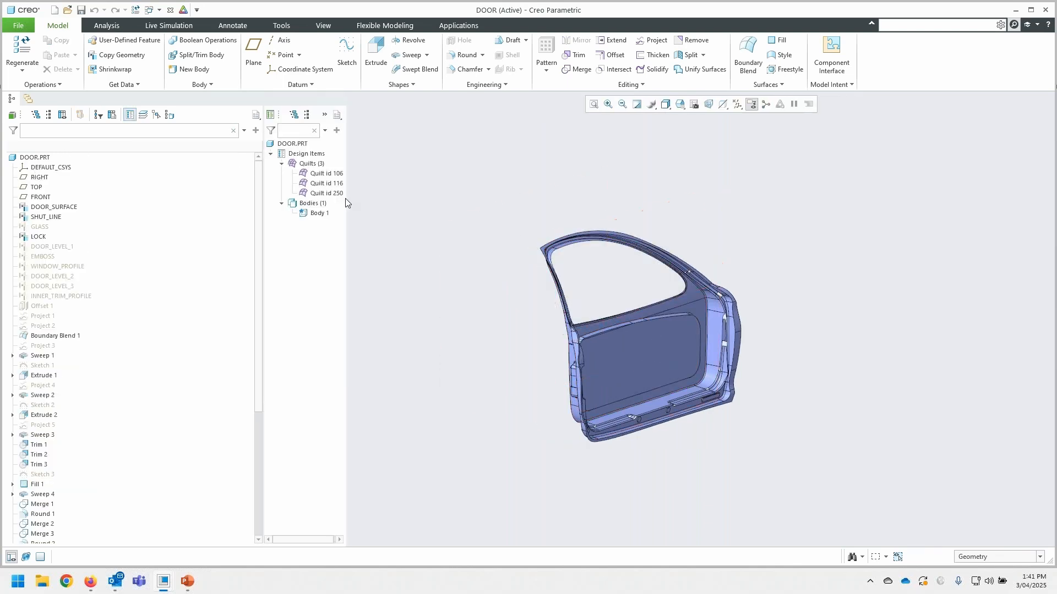
pyautogui.moveTo(349, 200); pyautogui.dragTo(451, 212)
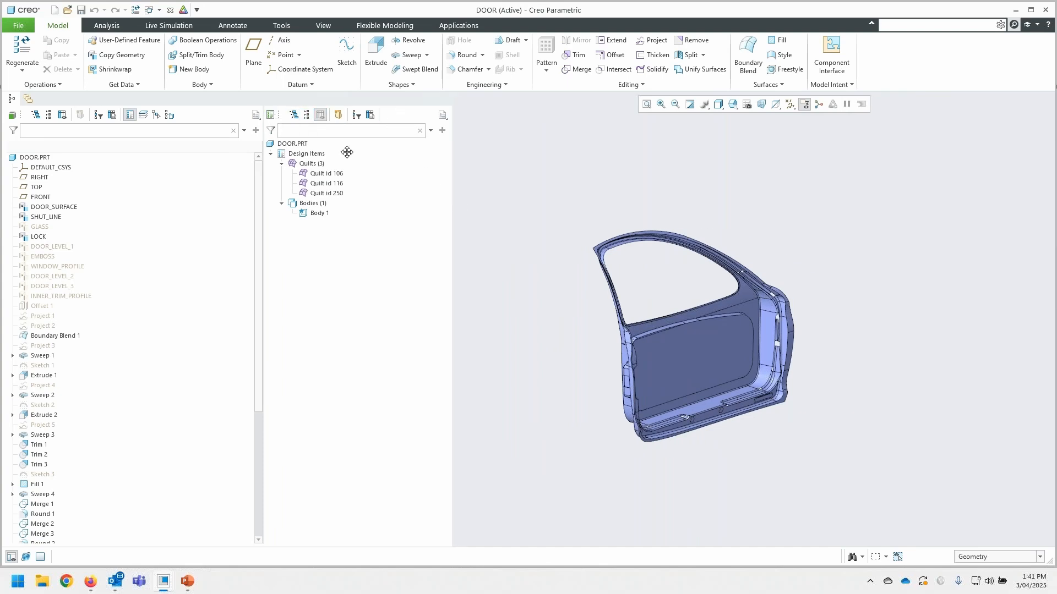
# Try docking the Design Items tree on the far side of the graphics area, narrow it, and return it beside the Model Tree
pyautogui.moveTo(366, 269); pyautogui.dragTo(773, 201)
pyautogui.moveTo(810, 148); pyautogui.dragTo(1050, 139)
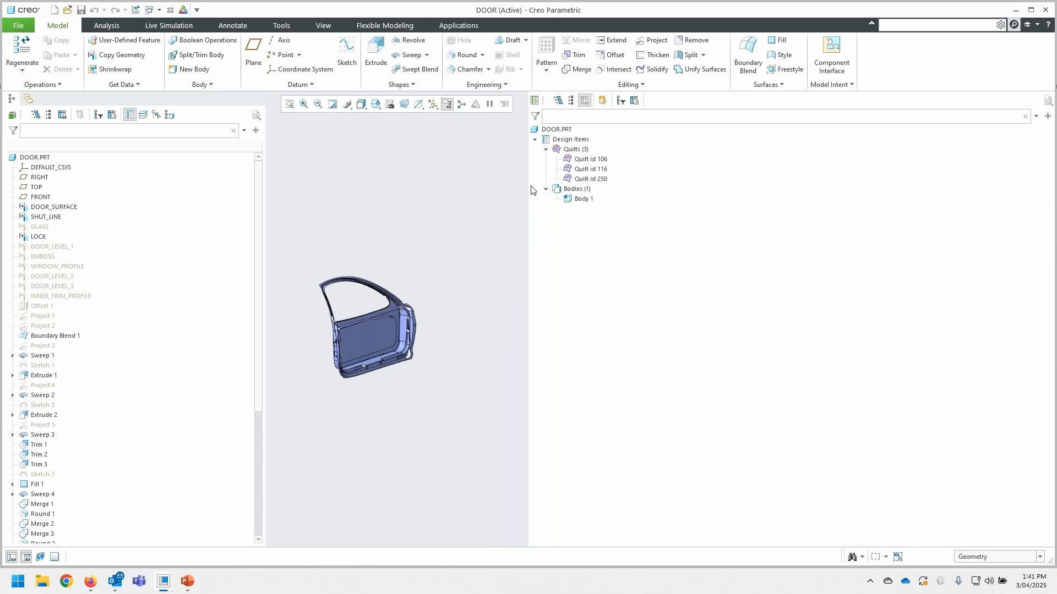
pyautogui.moveTo(528, 186); pyautogui.dragTo(799, 201)
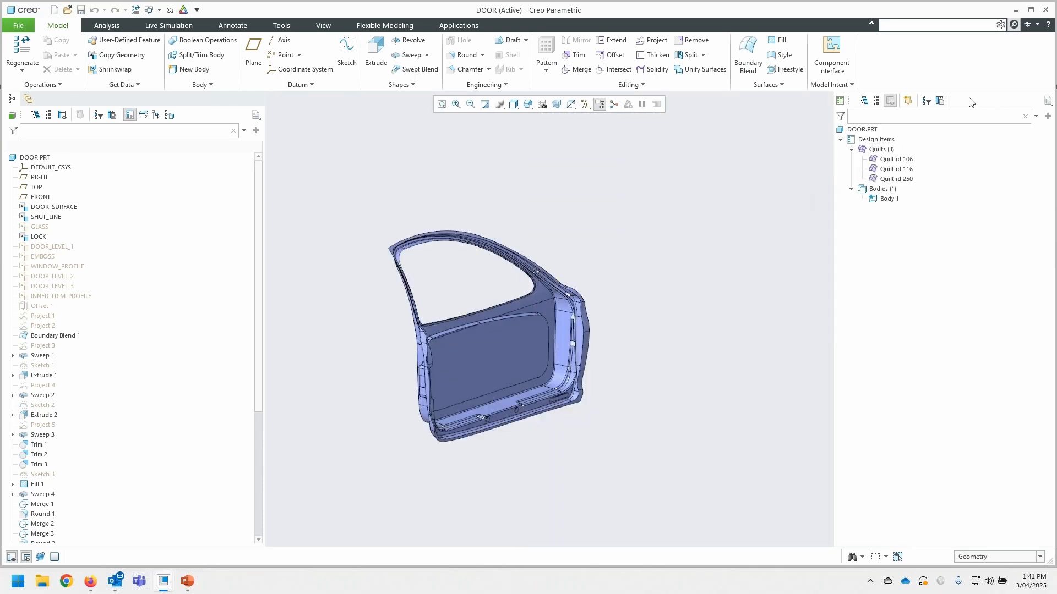
pyautogui.moveTo(842, 102); pyautogui.dragTo(253, 170)
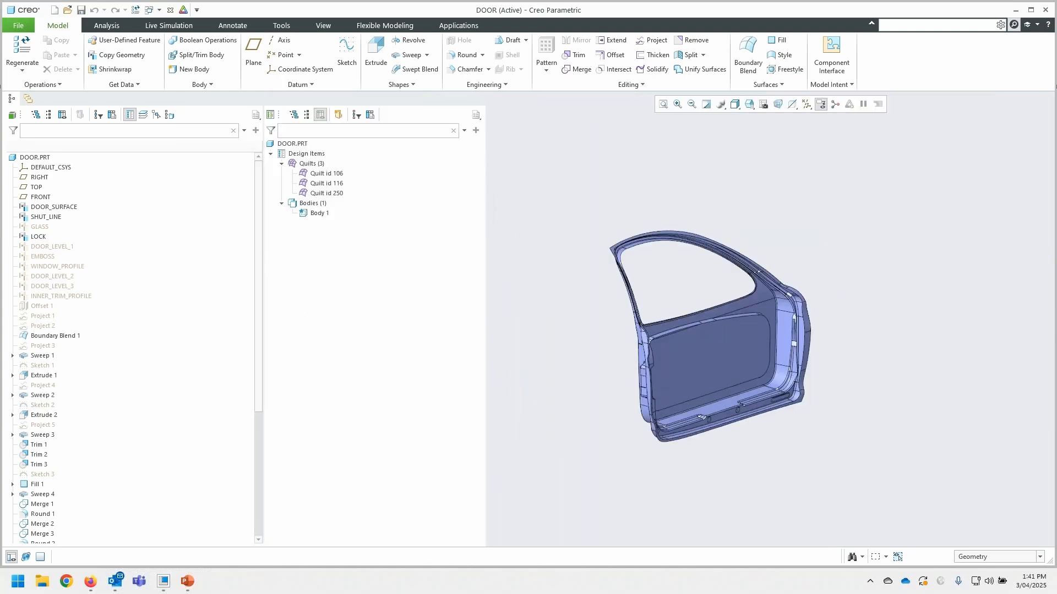
# Narrow the Model Tree and highlight the door's quilts id 106, id 116 and id 250 in the Design Items tree
pyautogui.moveTo(187, 258); pyautogui.dragTo(160, 258)
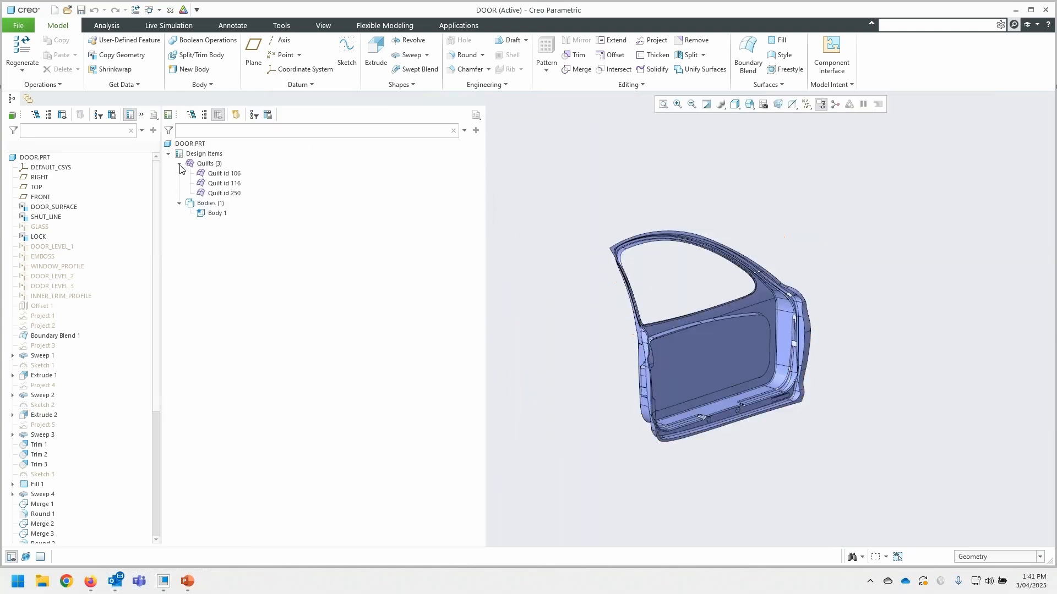
pyautogui.click(223, 174)
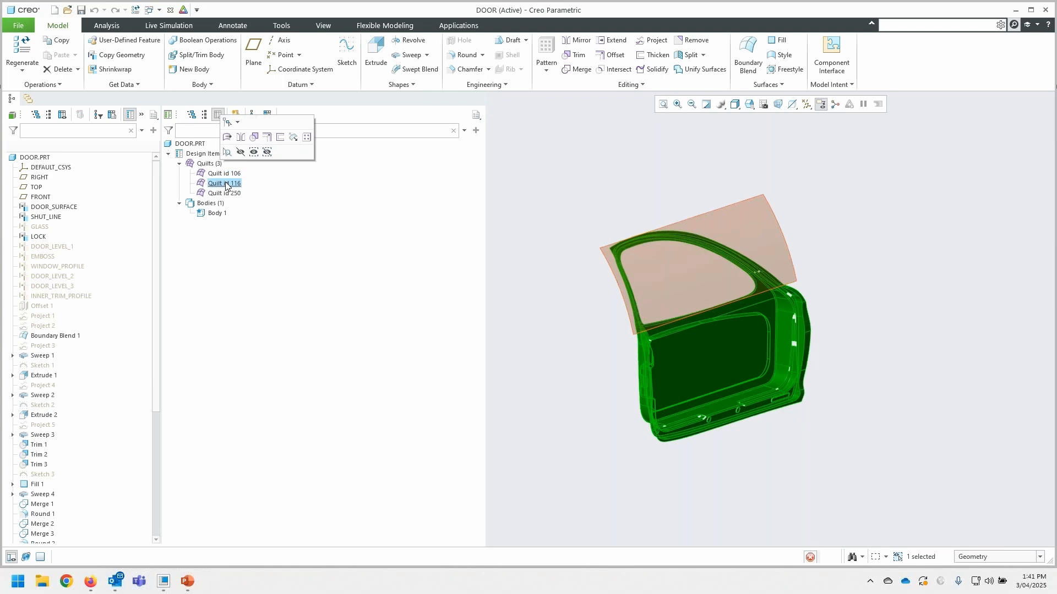
pyautogui.click(224, 194)
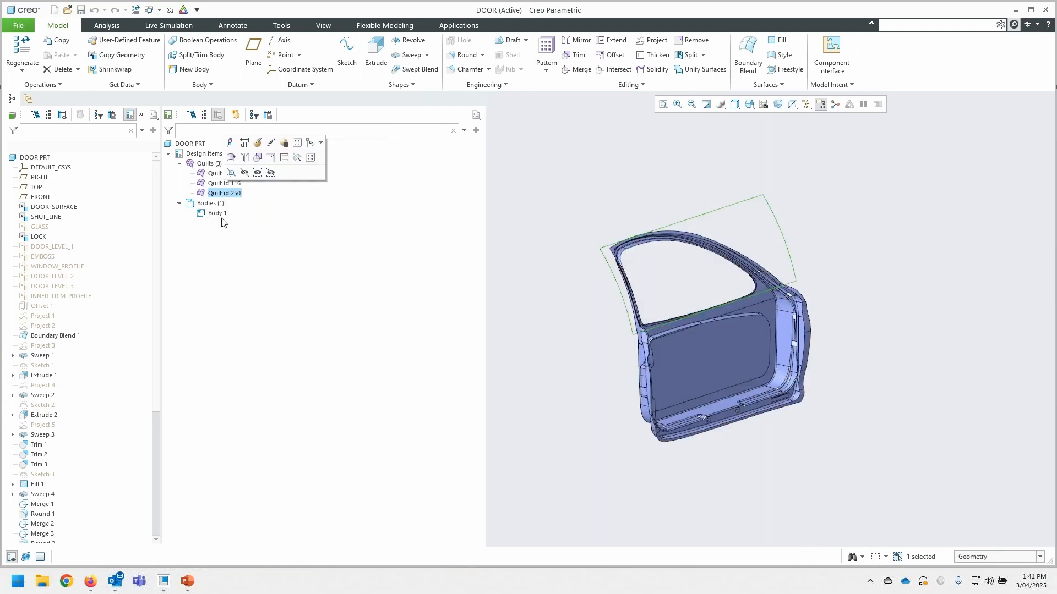
pyautogui.click(213, 184)
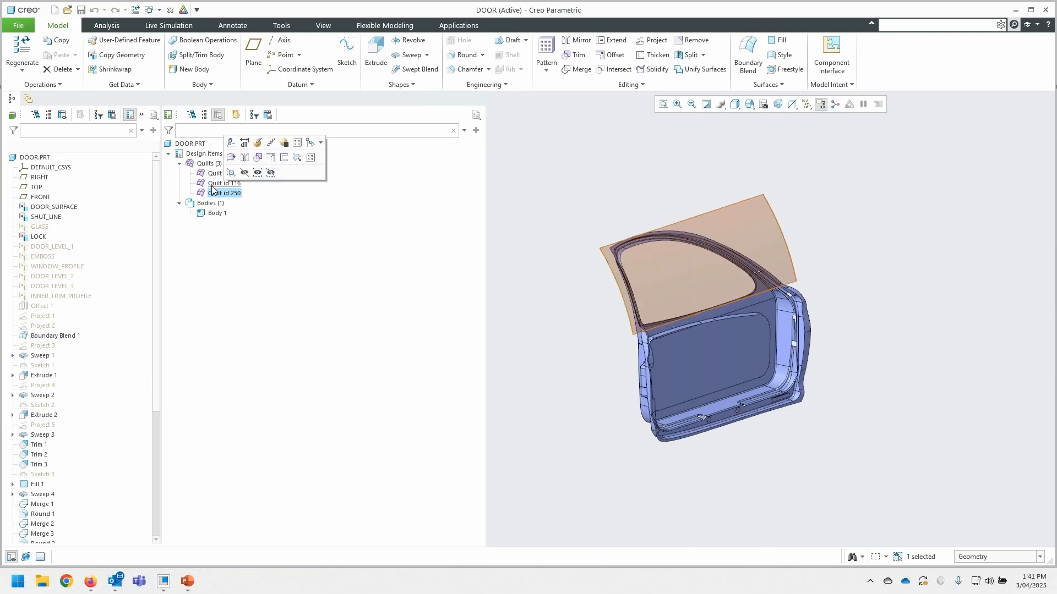
pyautogui.click(211, 175)
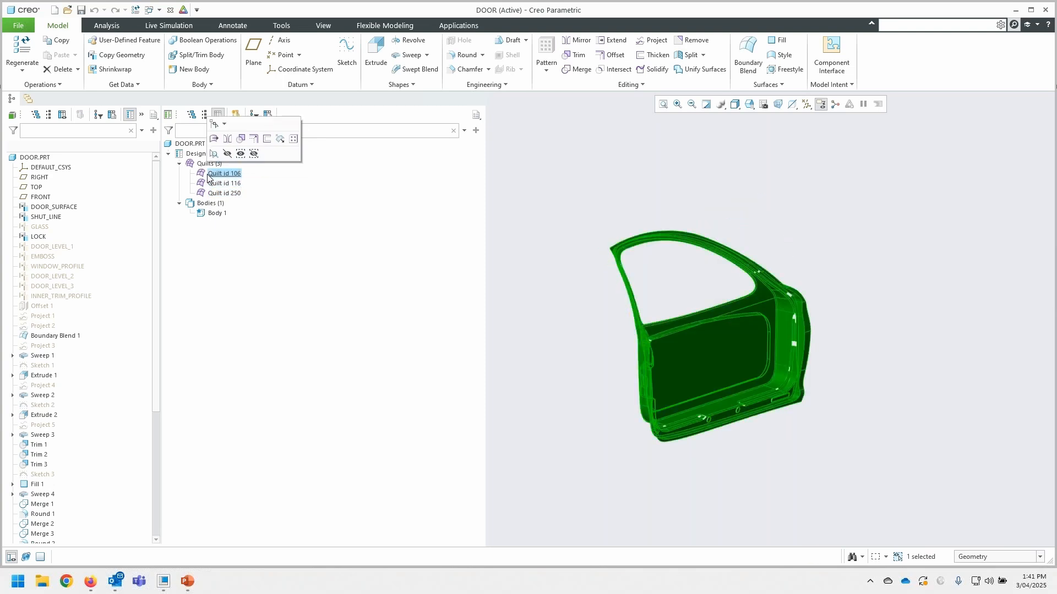
pyautogui.click(216, 193)
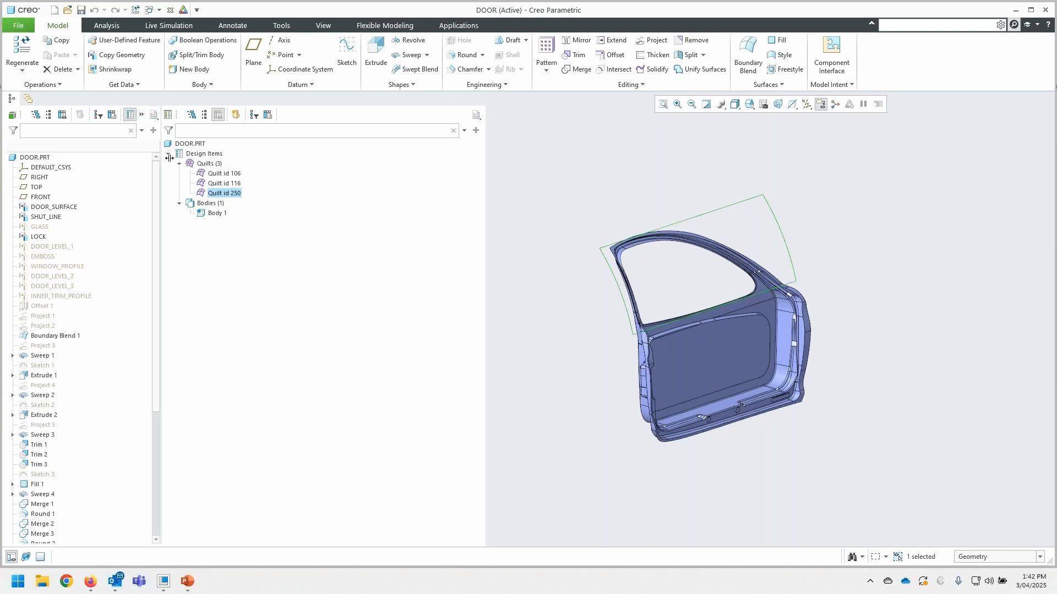
# Open an additional tree of the quilts' and bodies' contributing features, widen it, and expand its Quilts and Bodies groups
pyautogui.moveTo(170, 158); pyautogui.dragTo(225, 164)
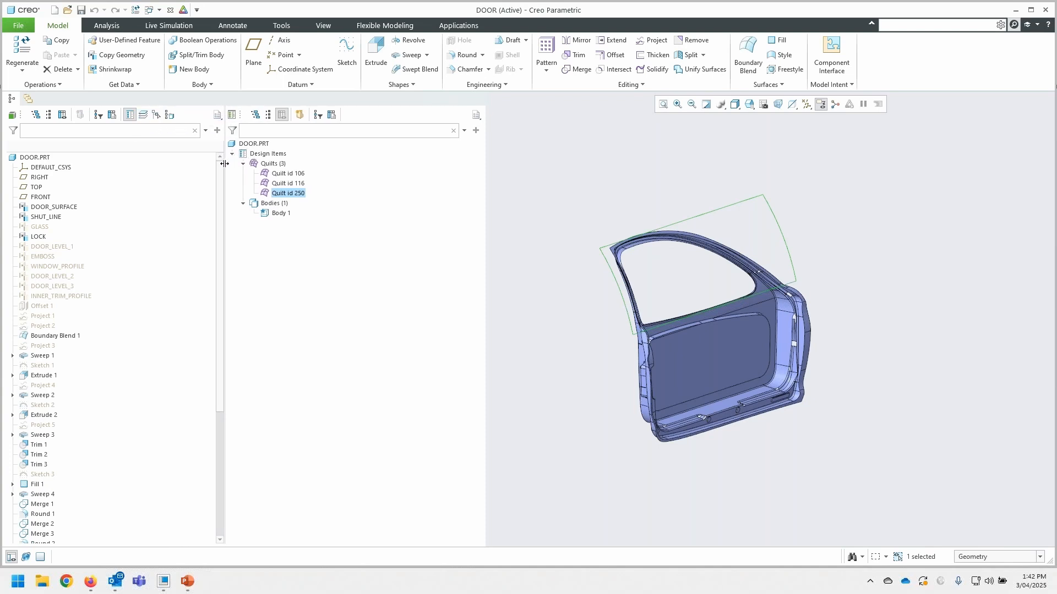
pyautogui.click(169, 116)
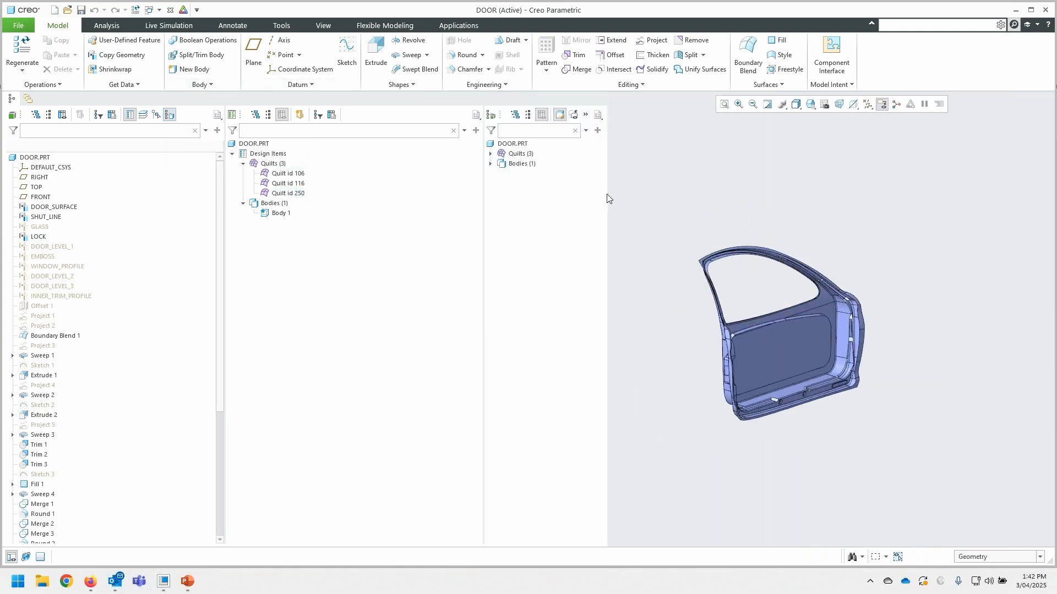
pyautogui.moveTo(613, 193); pyautogui.dragTo(644, 196)
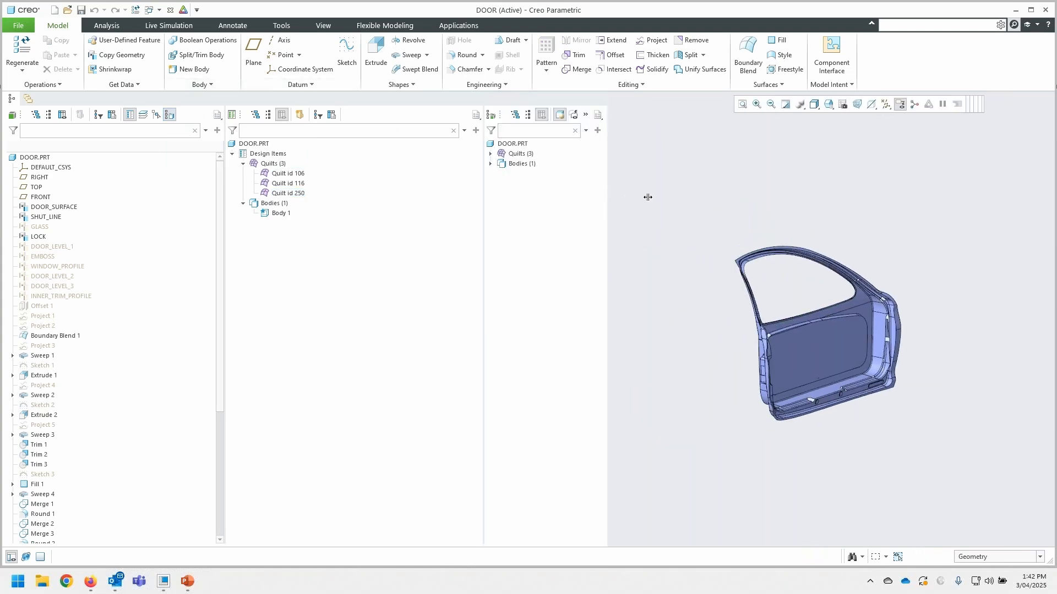
pyautogui.click(491, 154)
pyautogui.click(491, 193)
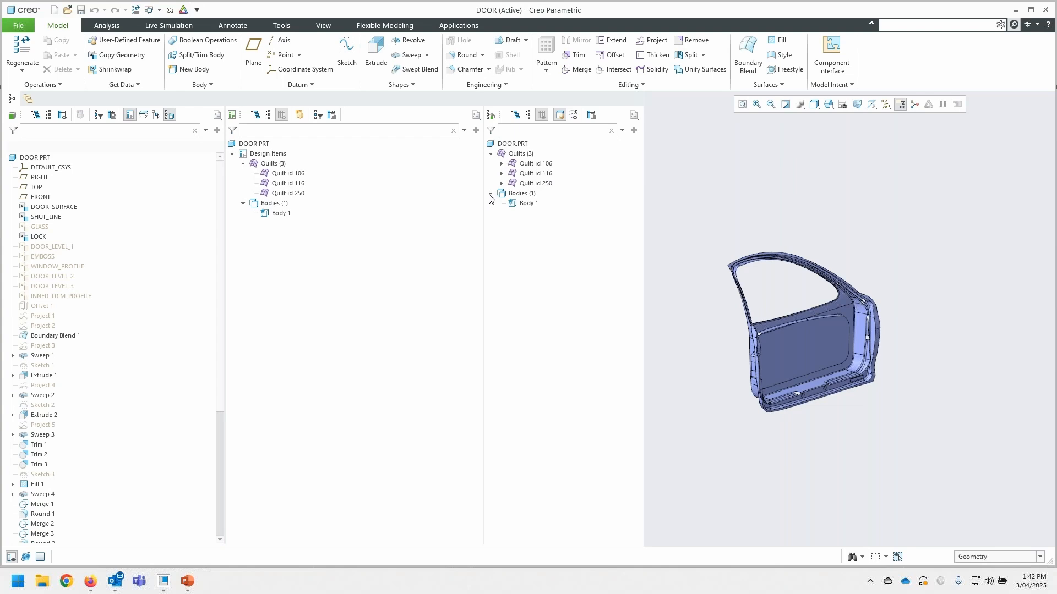
# Expand quilts id 106, id 116 and id 250 to list the features that contribute to each
pyautogui.click(502, 164)
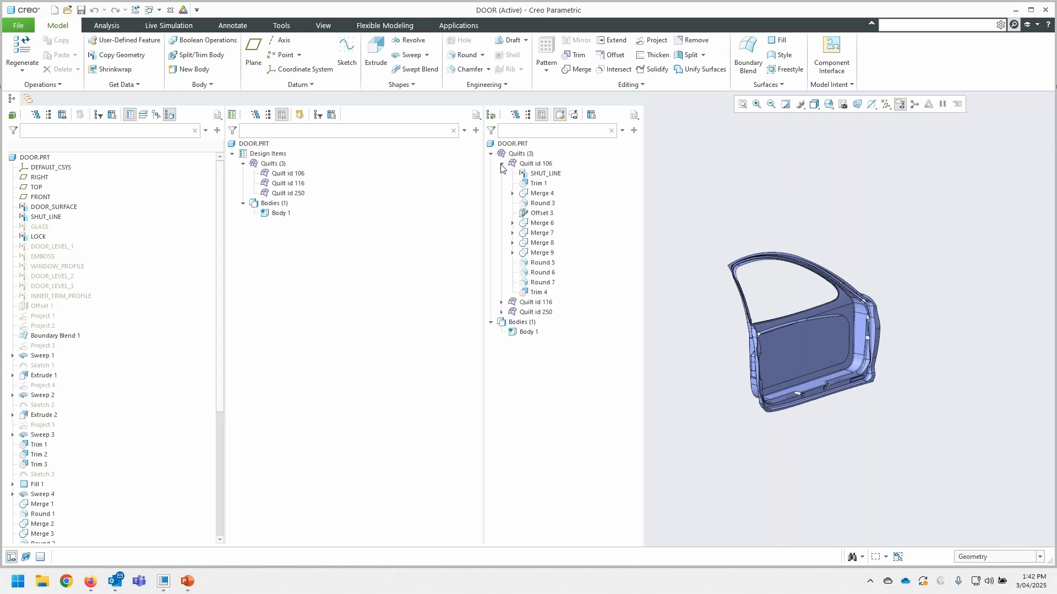
pyautogui.click(501, 302)
pyautogui.click(501, 323)
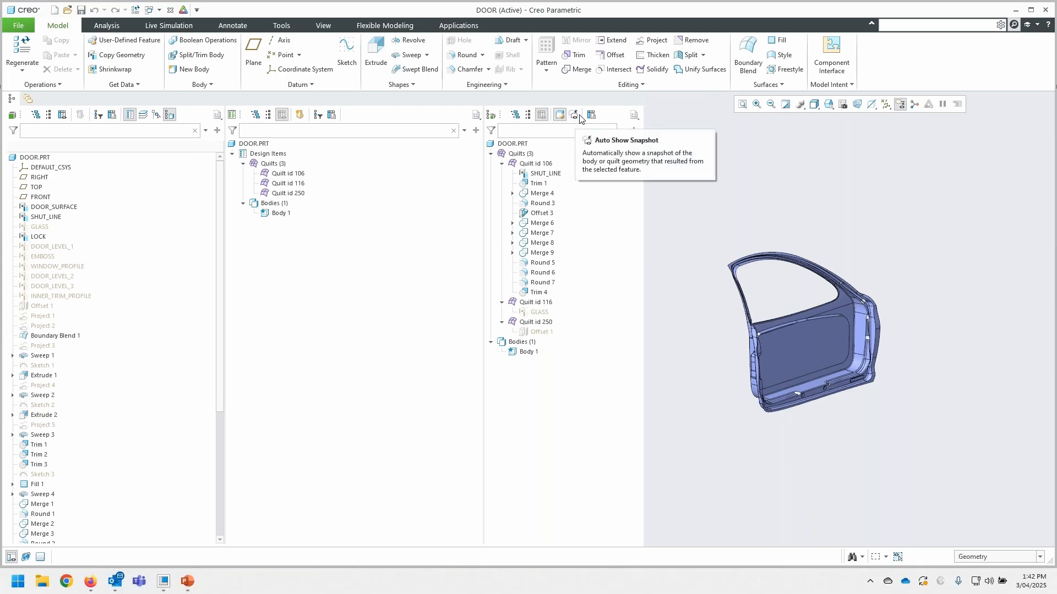
# Turn on Auto Show Snapshot and examine the quilt geometry produced by SHUT_LINE under Quilt id 106
pyautogui.click(545, 173)
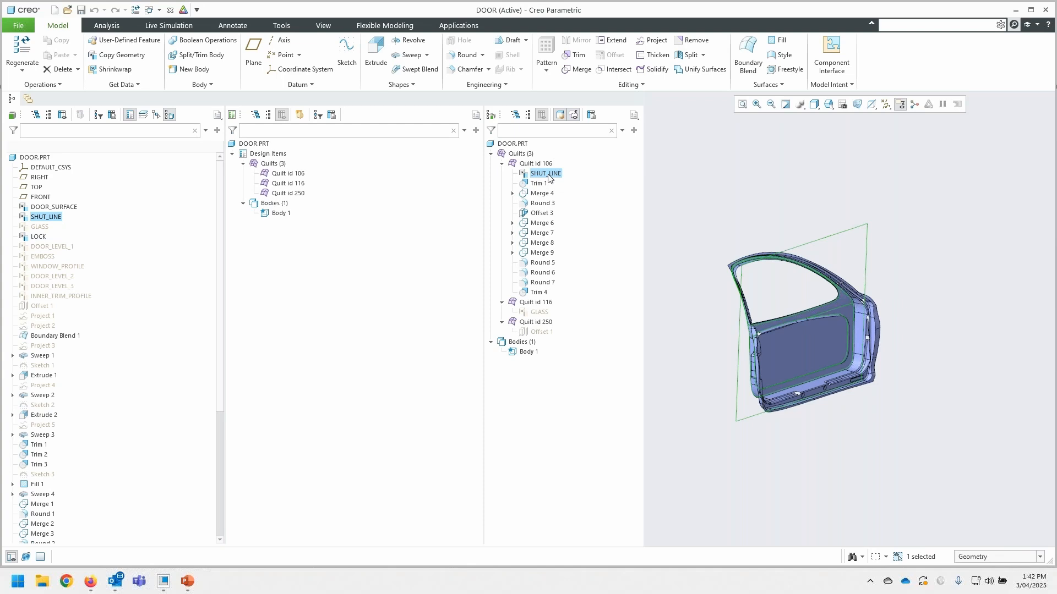
pyautogui.doubleClick(549, 174)
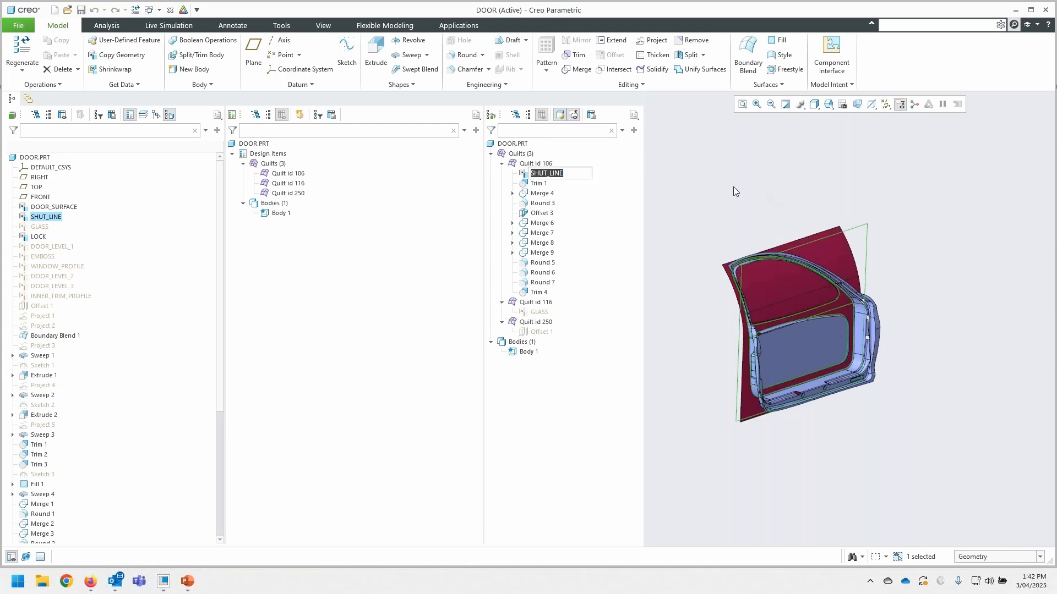
pyautogui.click(704, 207)
pyautogui.click(546, 175)
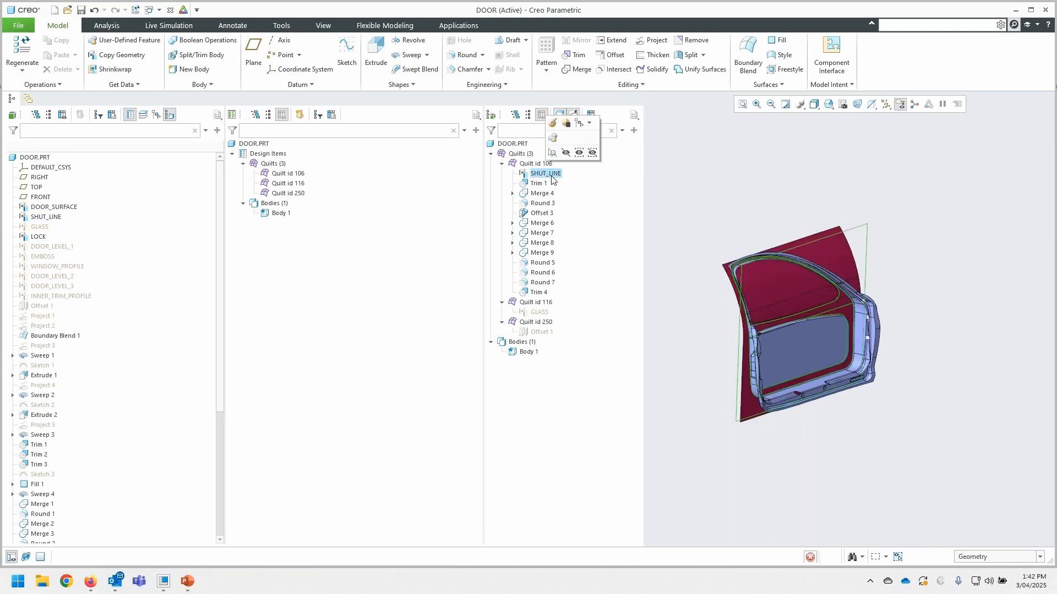
pyautogui.scroll(5, 726, 220)
pyautogui.moveTo(743, 199); pyautogui.dragTo(744, 214, button='middle')
pyautogui.scroll(3, 744, 214)
pyautogui.scroll(-2, 844, 243)
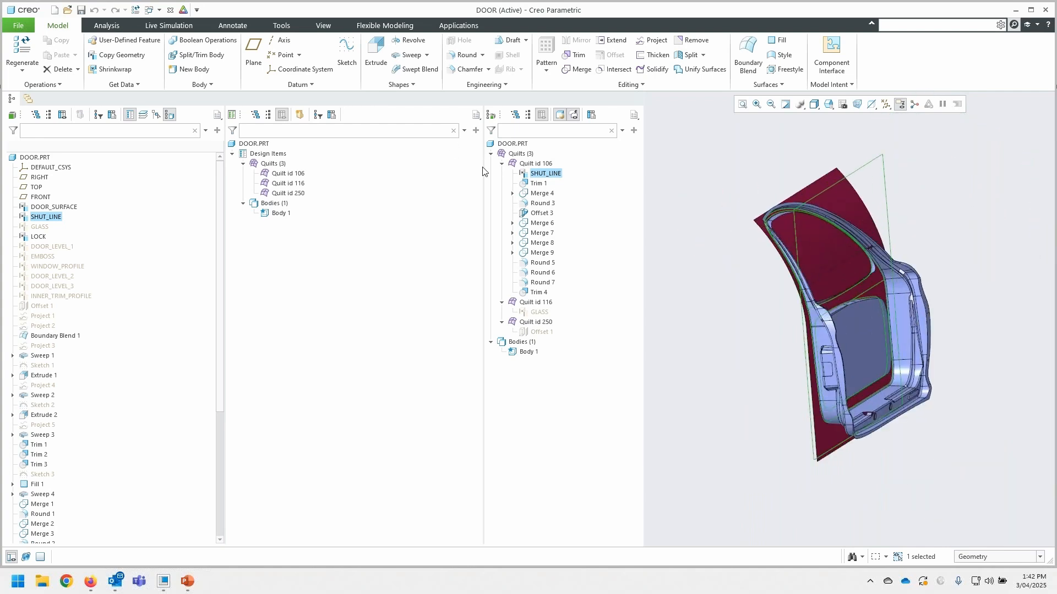
# Narrow the three tree panes to enlarge the graphics area around the SHUT_LINE snapshot
pyautogui.moveTo(354, 173); pyautogui.dragTo(346, 172)
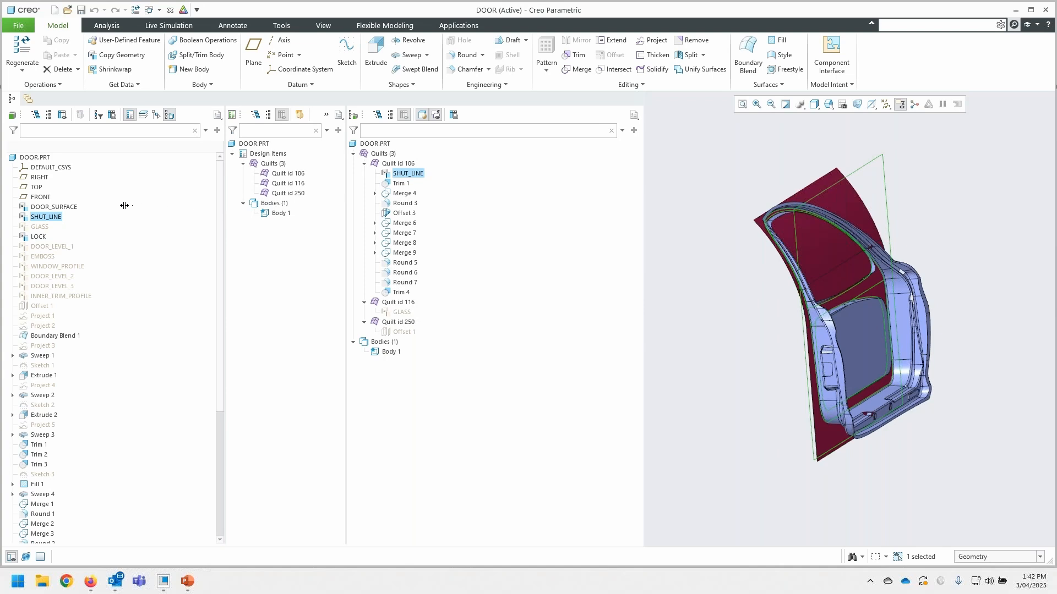
pyautogui.moveTo(124, 205); pyautogui.dragTo(123, 205)
pyautogui.moveTo(236, 212); pyautogui.dragTo(227, 212)
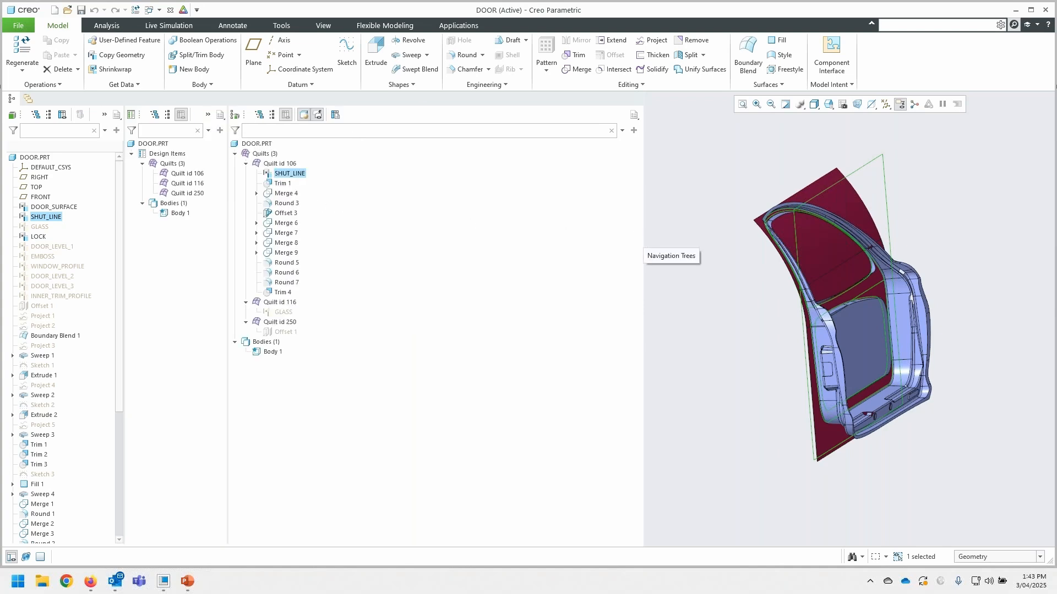
pyautogui.moveTo(643, 237); pyautogui.dragTo(348, 217)
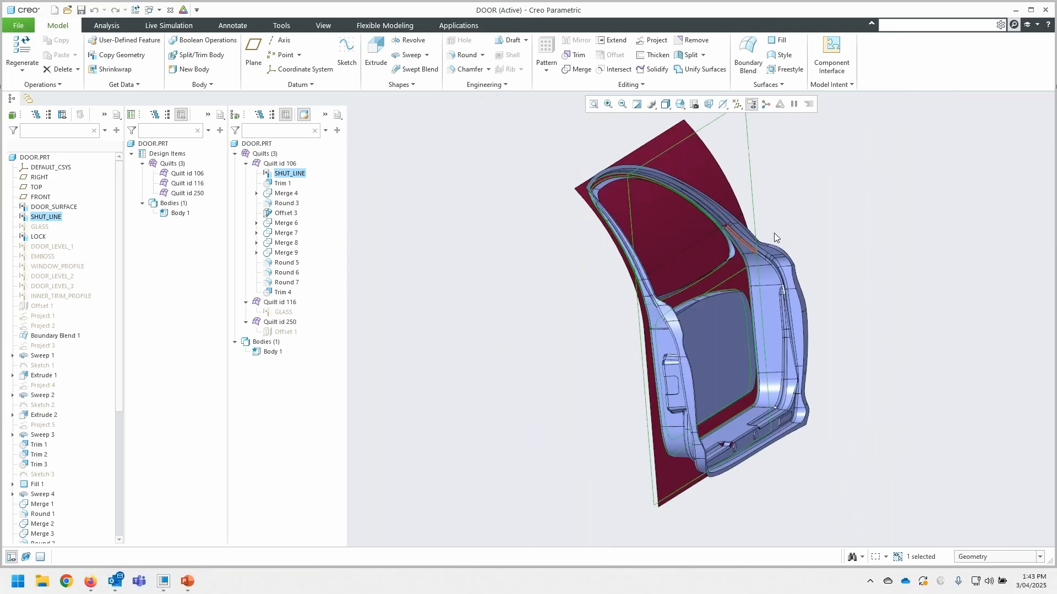
pyautogui.keyDown('ctrl'); pyautogui.moveTo(404, 263); pyautogui.dragTo(384, 264, button='middle'); pyautogui.keyUp('ctrl')
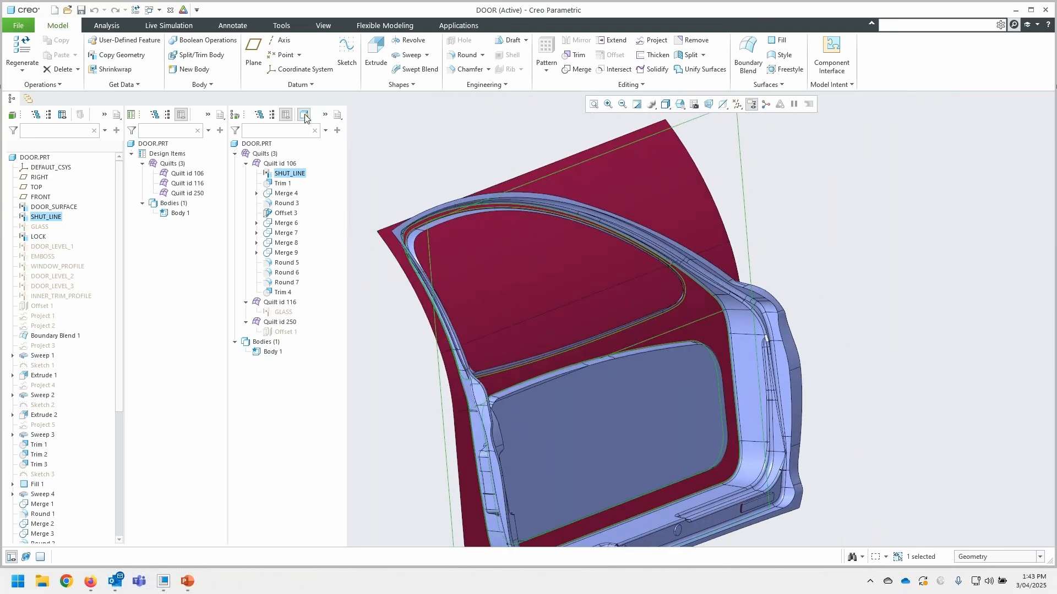
# Show the snapshot of Quilt id 106 at Trim 1 and inspect the trimmed surface from the outer side of the door
pyautogui.click(306, 116)
pyautogui.click(284, 186)
pyautogui.moveTo(573, 193); pyautogui.dragTo(621, 189, button='middle')
pyautogui.scroll(5, 492, 201)
pyautogui.scroll(-3, 685, 186)
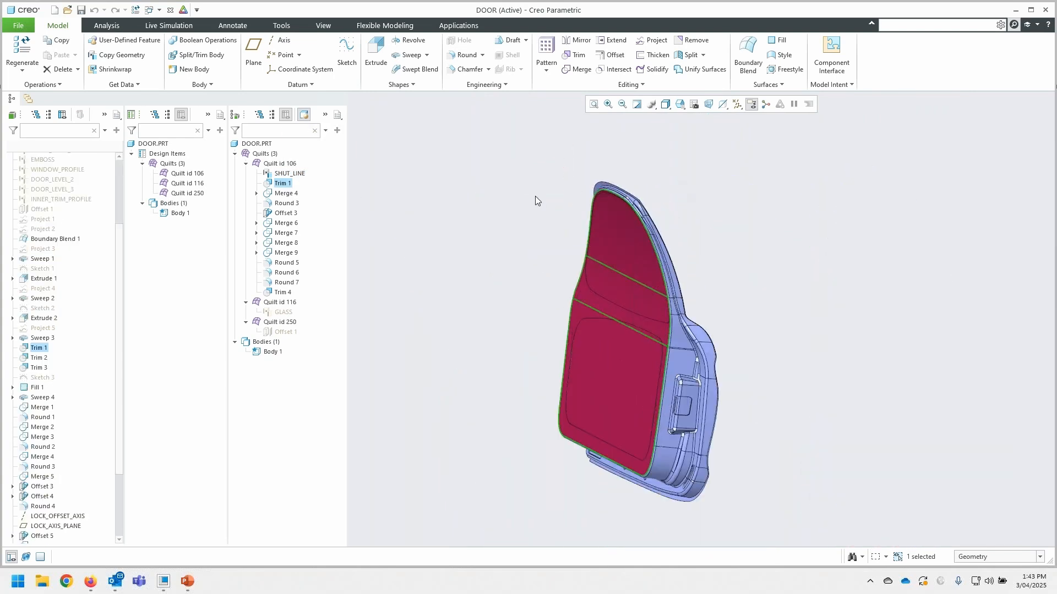
# Examine the Quilt id 106 snapshots at Merge 4, Round 3, Offset 3, Merge 6 and Merge 7 in turn
pyautogui.click(282, 195)
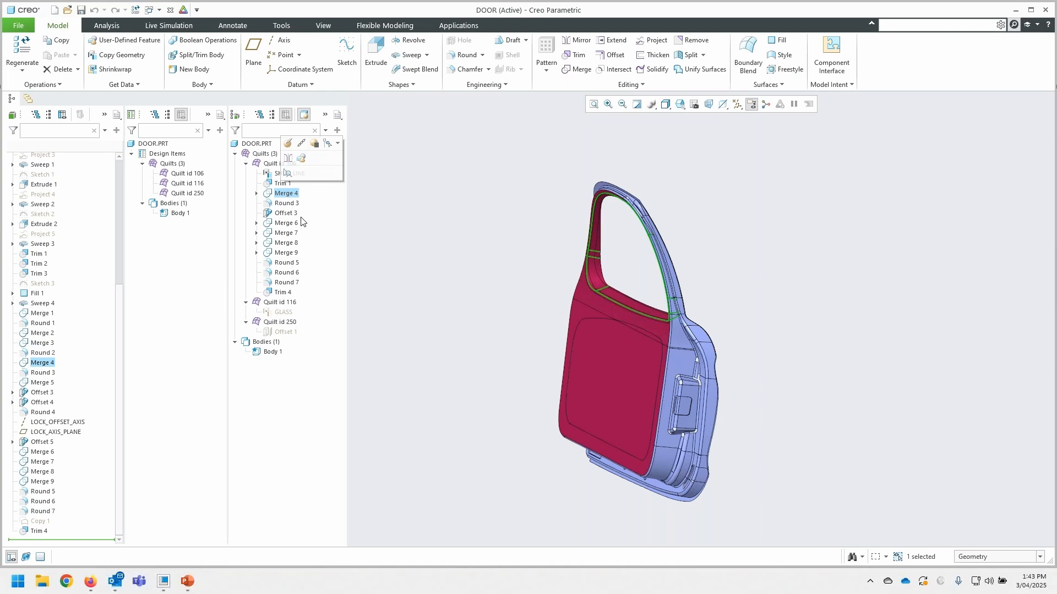
pyautogui.click(286, 204)
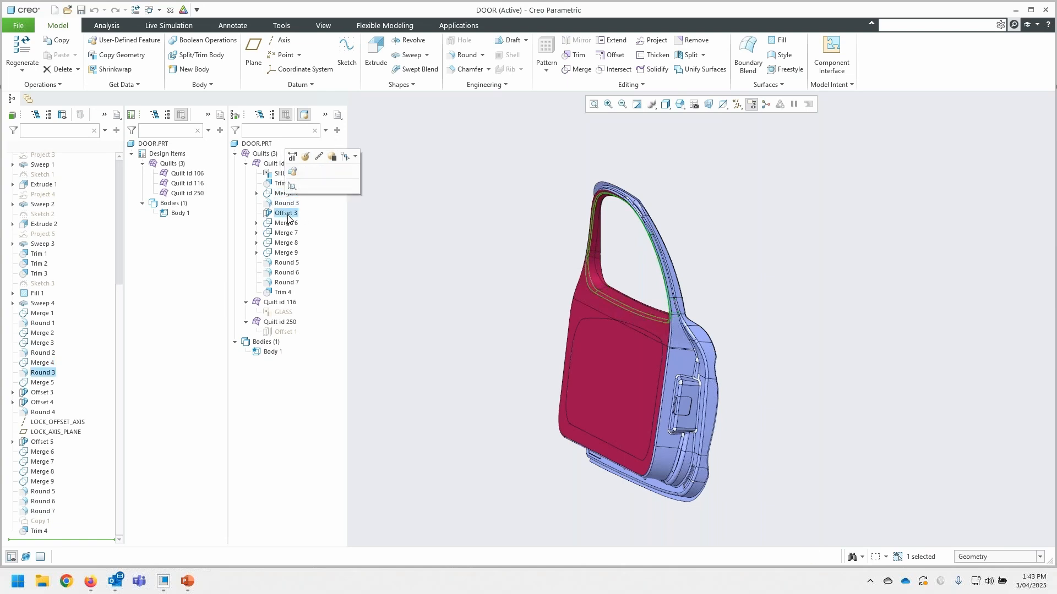
pyautogui.click(286, 214)
pyautogui.click(287, 223)
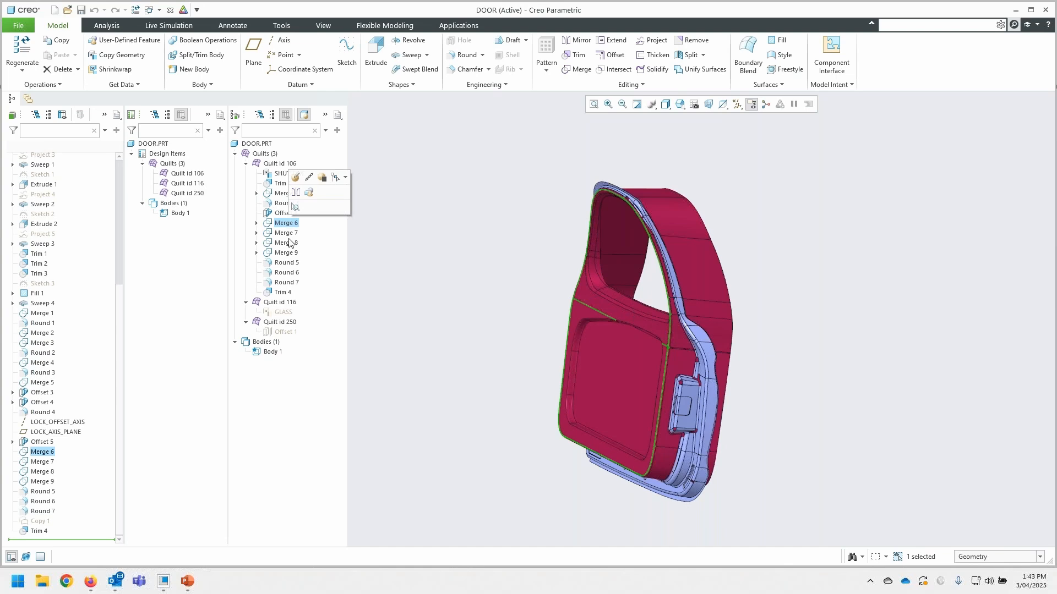
pyautogui.click(286, 233)
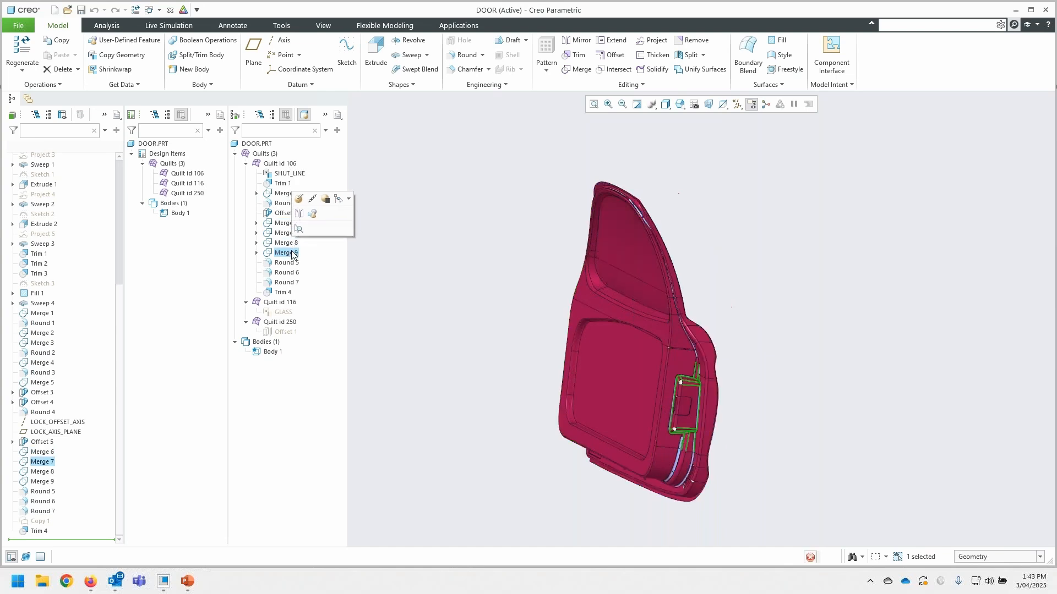
# Examine the Quilt id 106 snapshots at Merge 9, Round 5, Round 6, Round 7 and Trim 4, and clear the selection
pyautogui.click(287, 252)
pyautogui.click(287, 263)
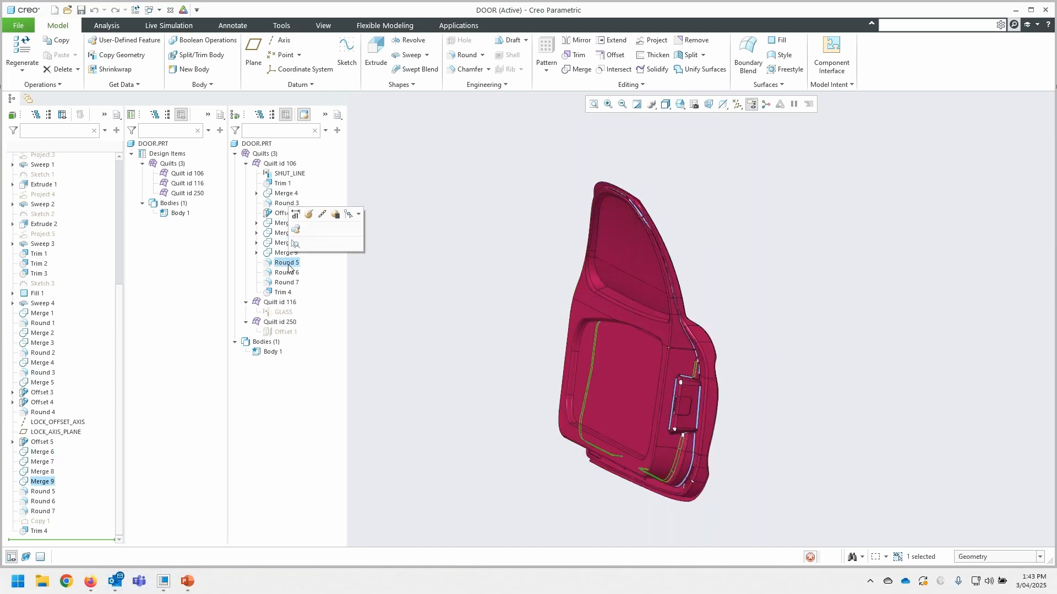
pyautogui.click(290, 274)
pyautogui.click(289, 283)
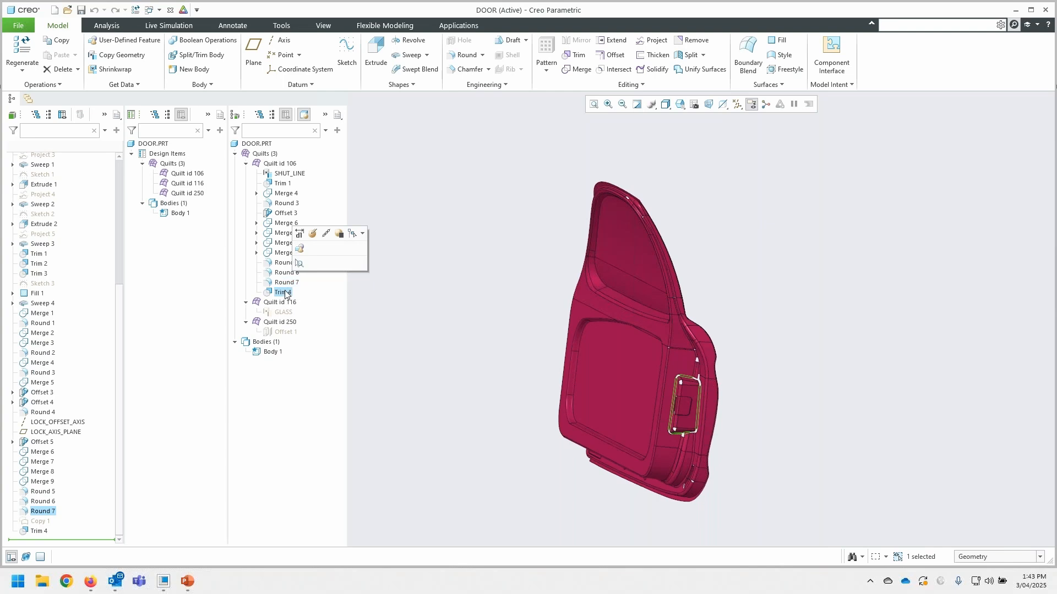
pyautogui.click(284, 293)
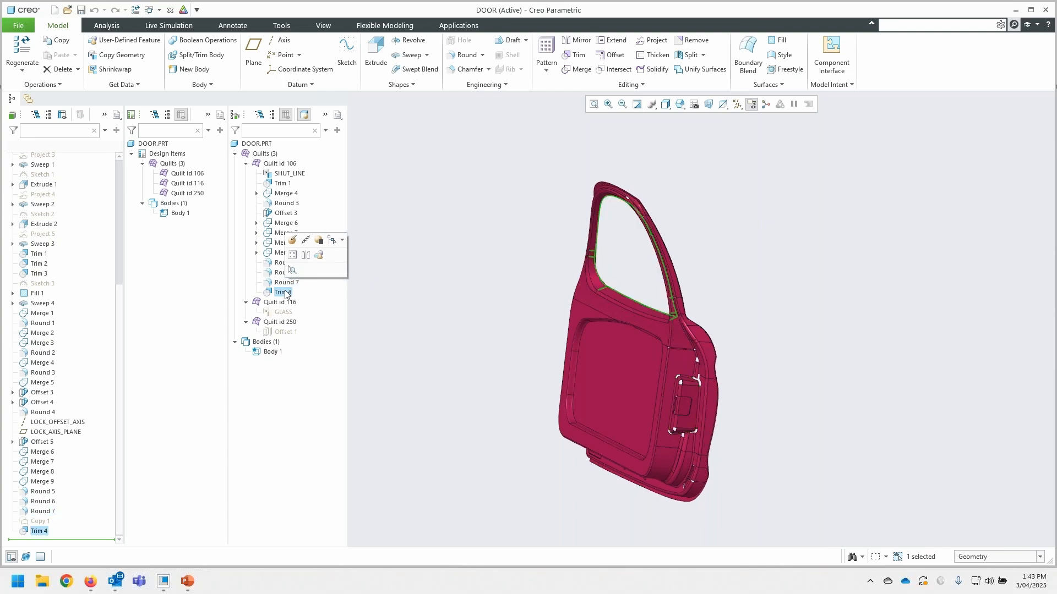
pyautogui.click(399, 299)
# Roll the door model back to just after Extrude 2, INNER_TRIM_PROFILE and Offset 1 to inspect its earlier geometry
pyautogui.scroll(-1, 123, 379)
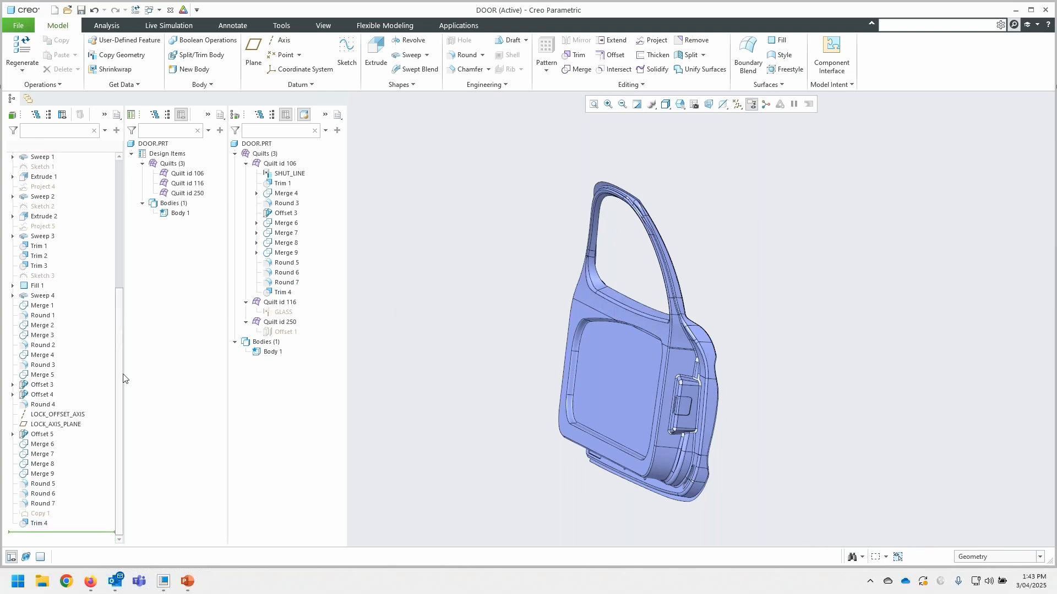
pyautogui.moveTo(123, 375); pyautogui.dragTo(106, 400)
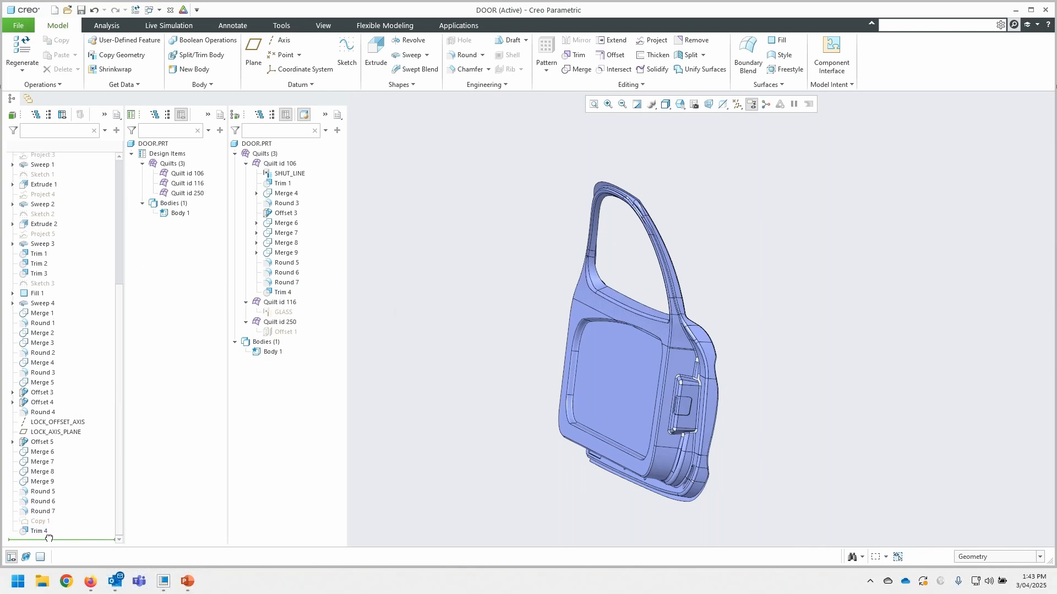
pyautogui.moveTo(49, 539); pyautogui.dragTo(77, 229)
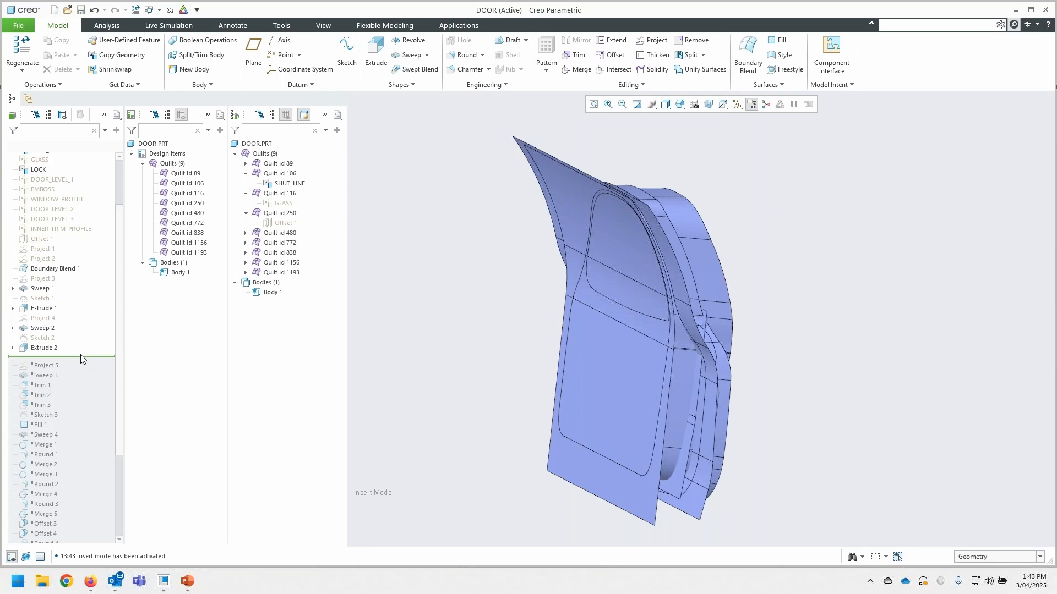
pyautogui.moveTo(80, 358); pyautogui.dragTo(91, 238)
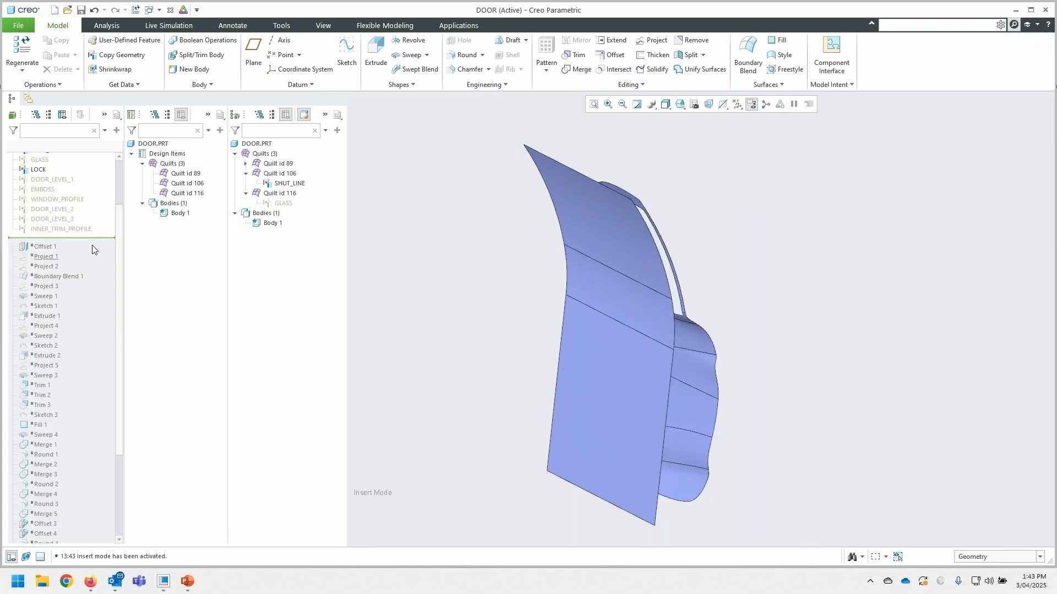
pyautogui.scroll(1, 91, 245)
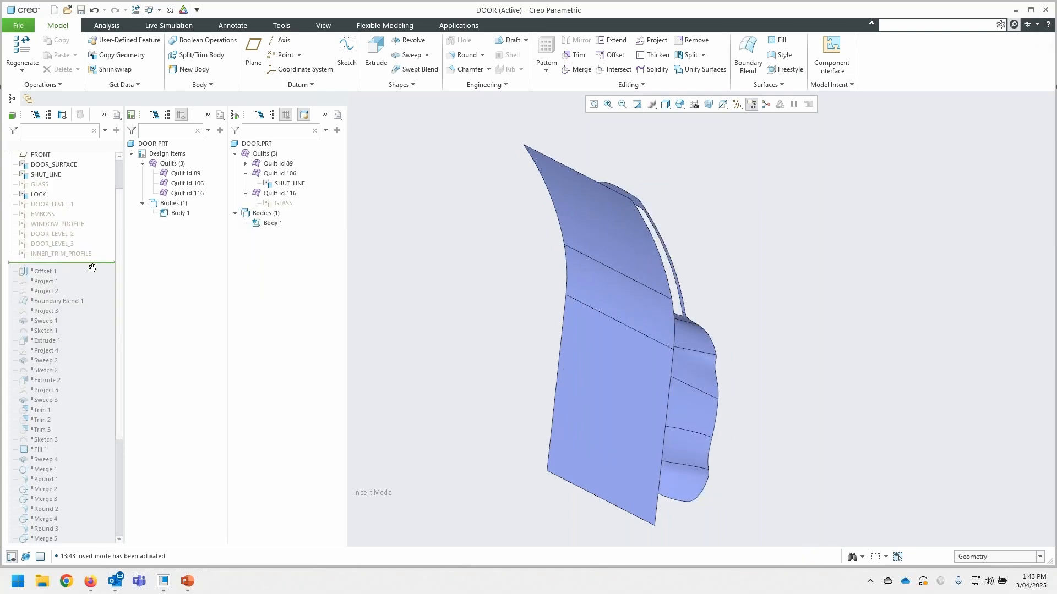
pyautogui.moveTo(91, 266); pyautogui.dragTo(90, 273)
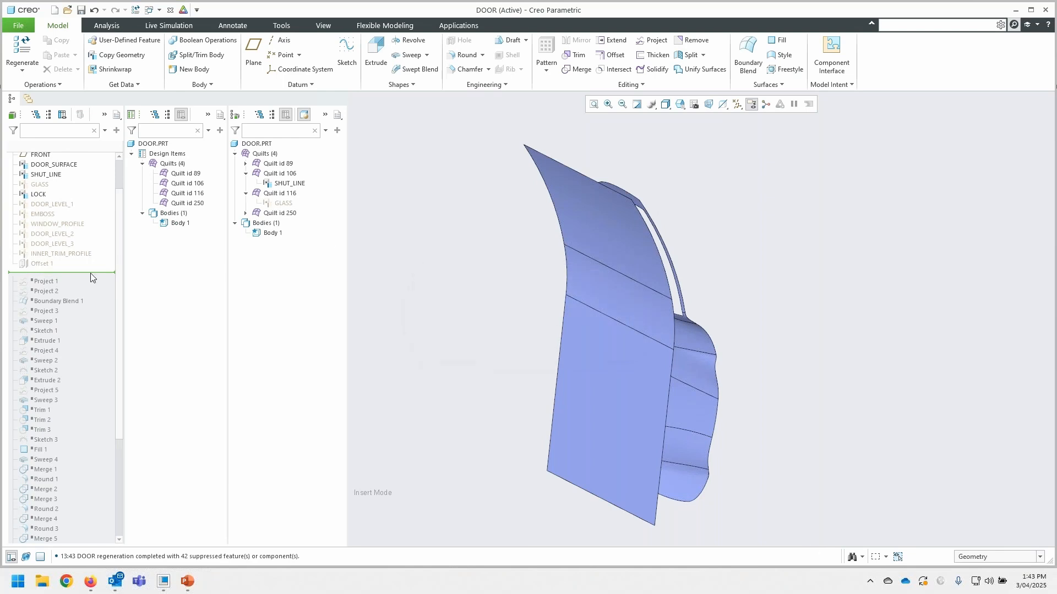
pyautogui.moveTo(493, 252)
pyautogui.mouseDown(button='middle')
pyautogui.moveTo(517, 250)
pyautogui.moveTo(474, 251)
pyautogui.mouseUp(button='middle')
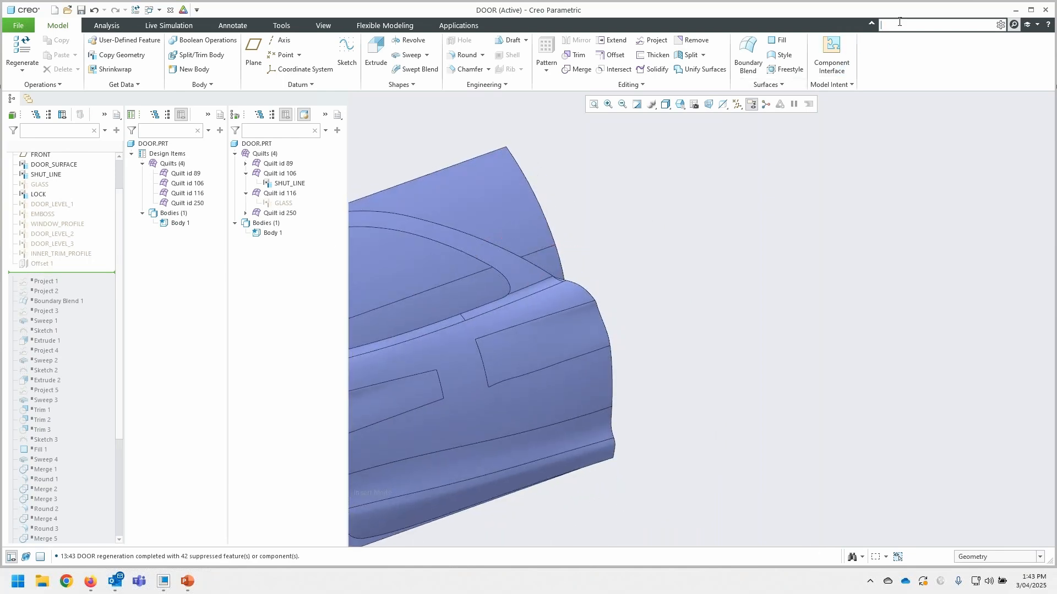
pyautogui.write('mode')
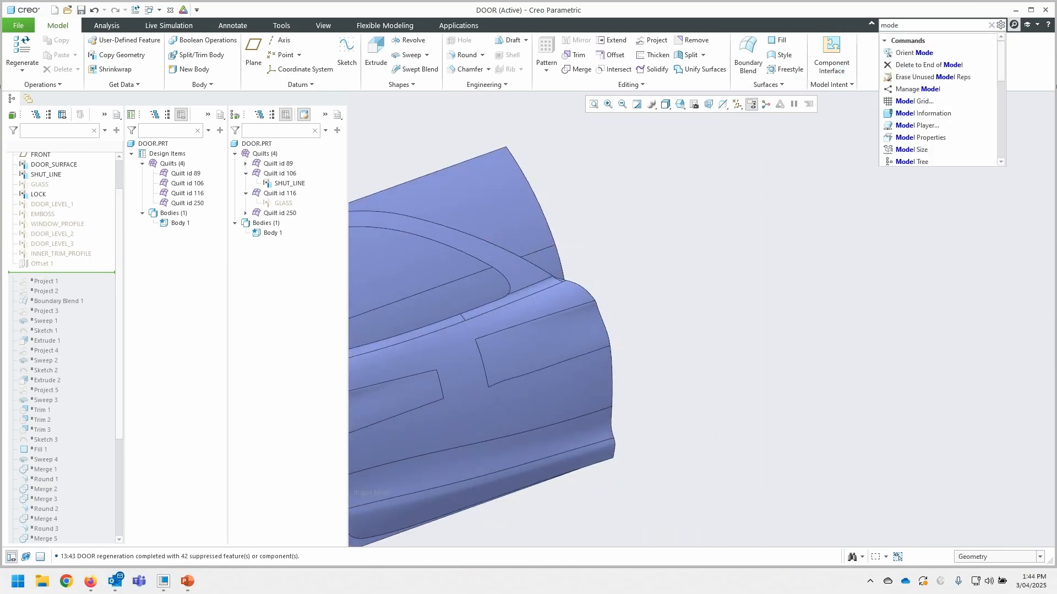
pyautogui.click(928, 126)
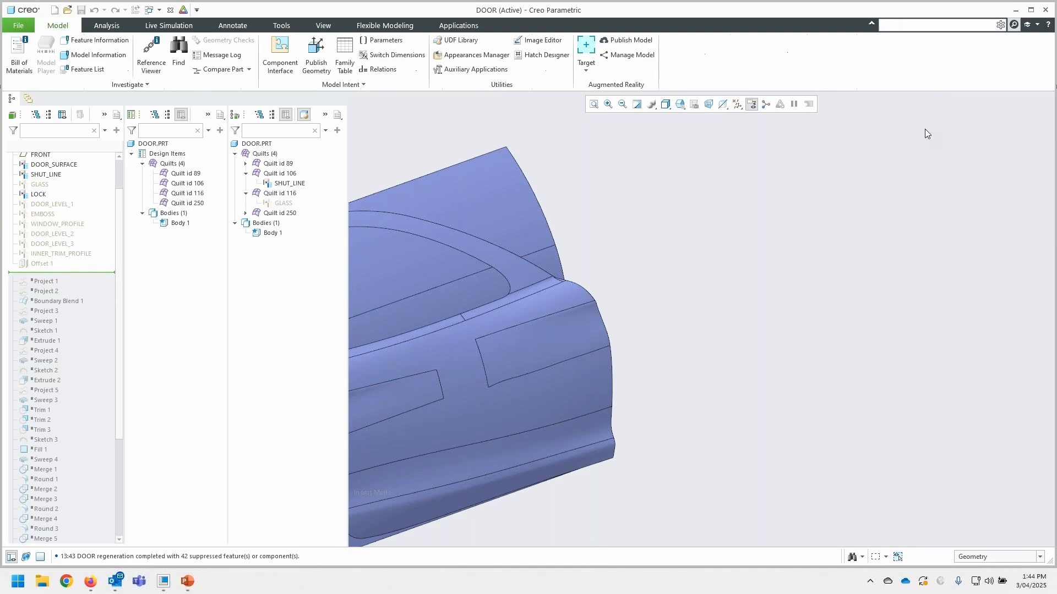
pyautogui.scroll(4, 930, 183)
pyautogui.moveTo(966, 54); pyautogui.dragTo(895, 53)
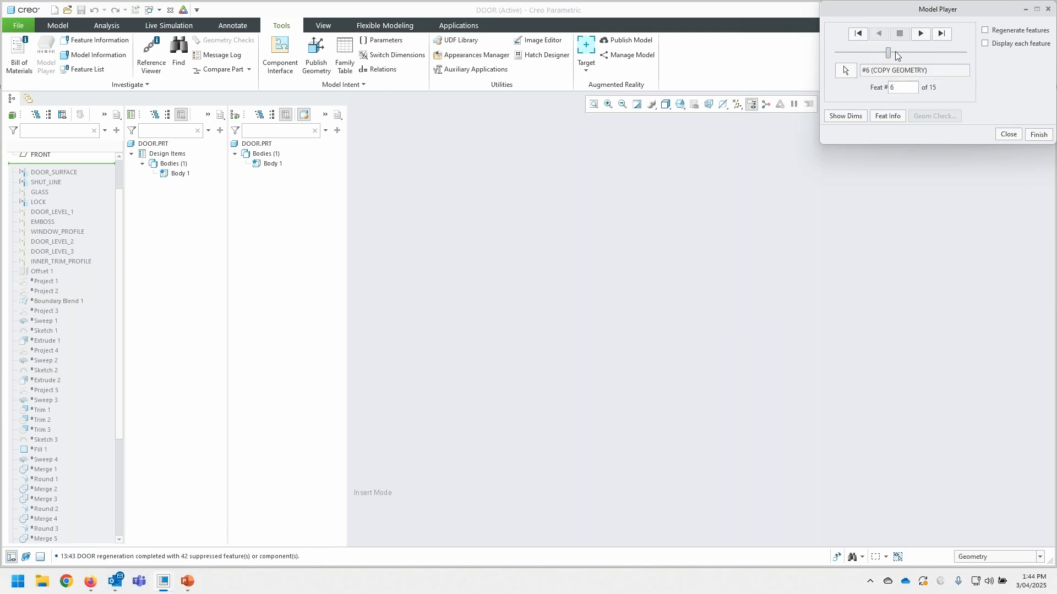
pyautogui.click(1009, 135)
# Exit insert mode and resume all suppressed features of the door
pyautogui.scroll(2, 85, 258)
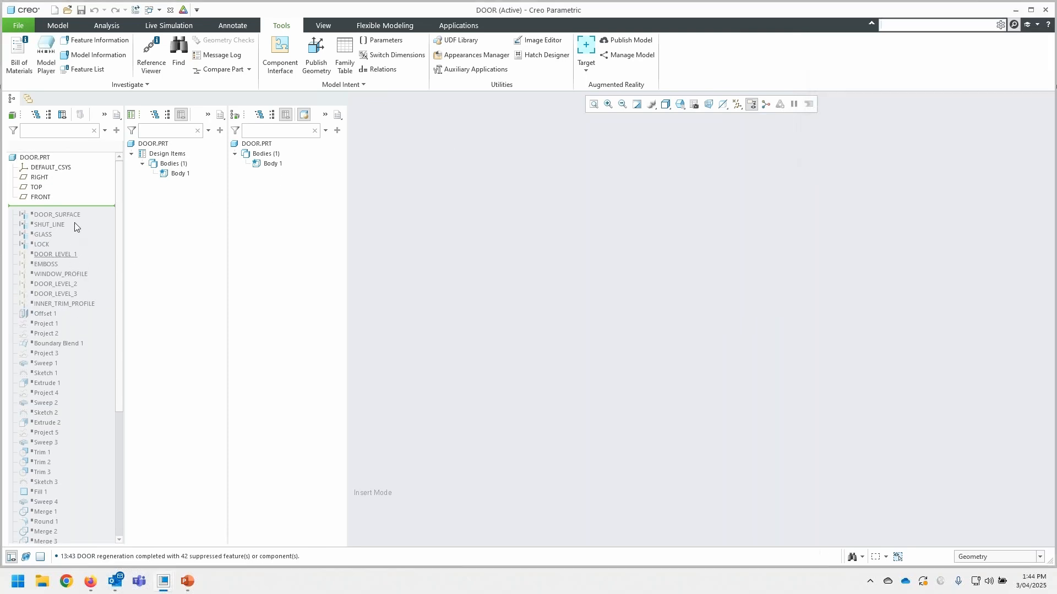
pyautogui.rightClick(76, 206)
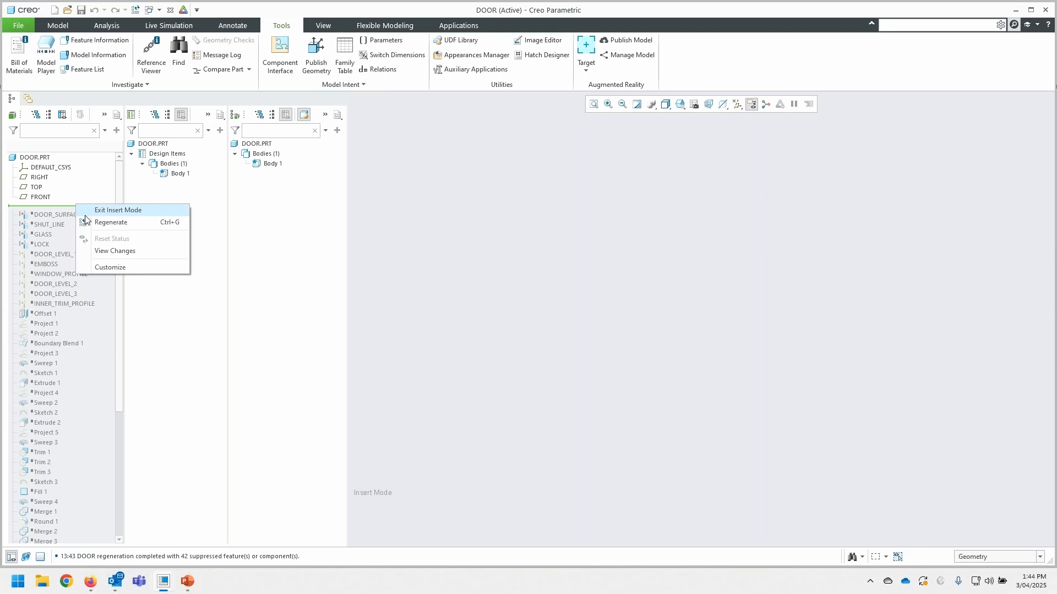
pyautogui.click(110, 211)
pyautogui.click(584, 309)
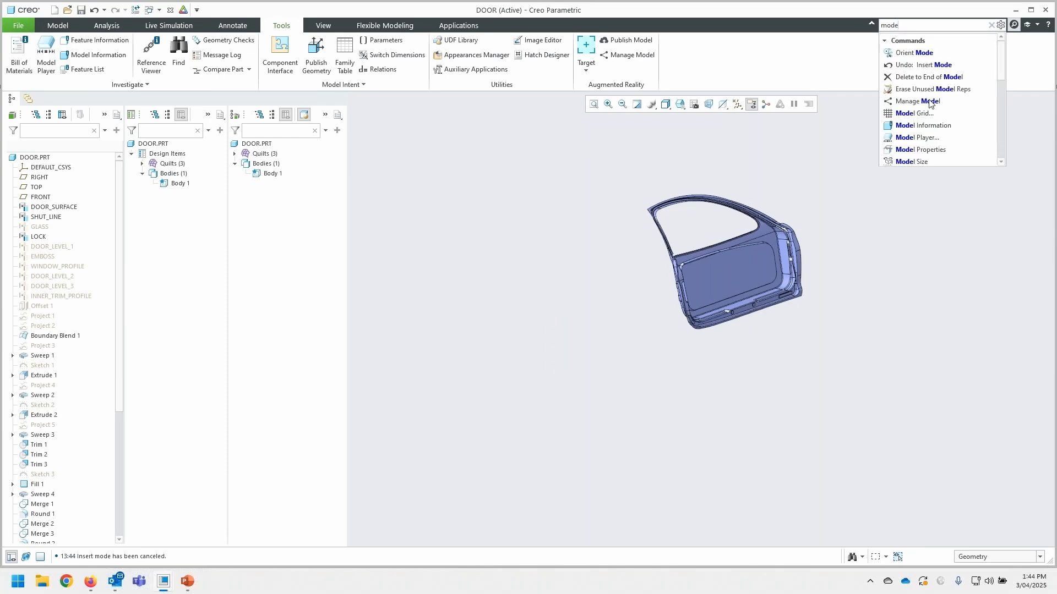
# Open the Model Player, rewind the door to feature 12, and advance it through feature 13 to feature 24
pyautogui.moveTo(926, 88)
pyautogui.write('l pla')
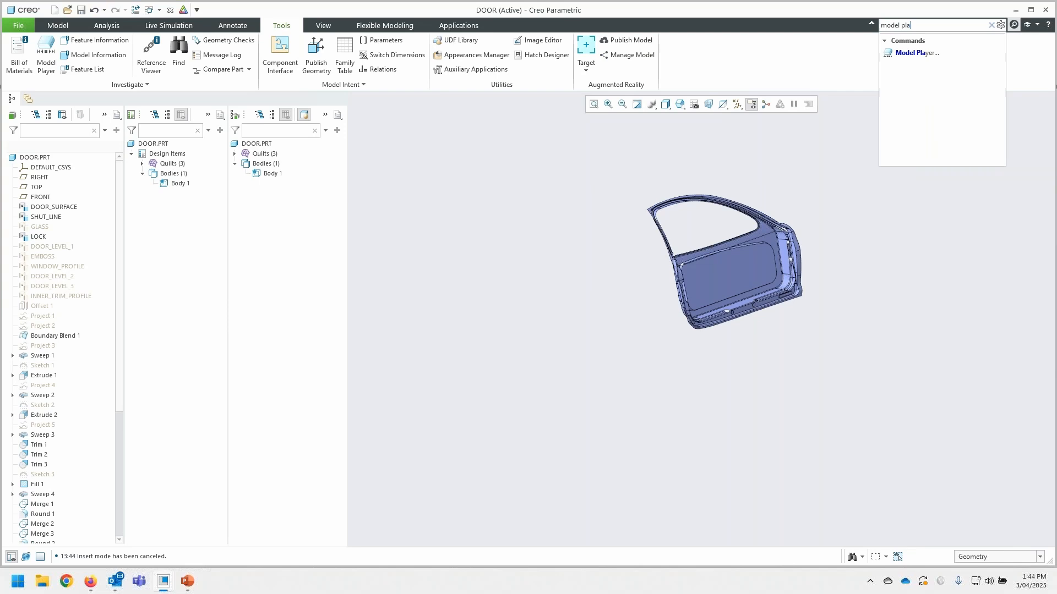
pyautogui.click(942, 55)
pyautogui.moveTo(964, 53); pyautogui.dragTo(864, 54)
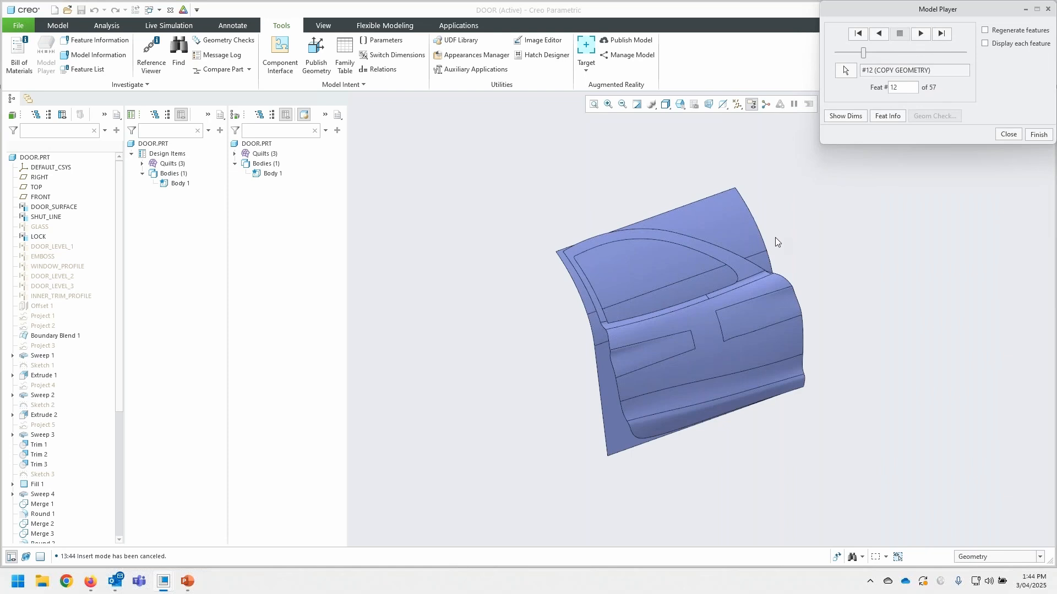
pyautogui.moveTo(776, 237); pyautogui.dragTo(806, 234, button='middle')
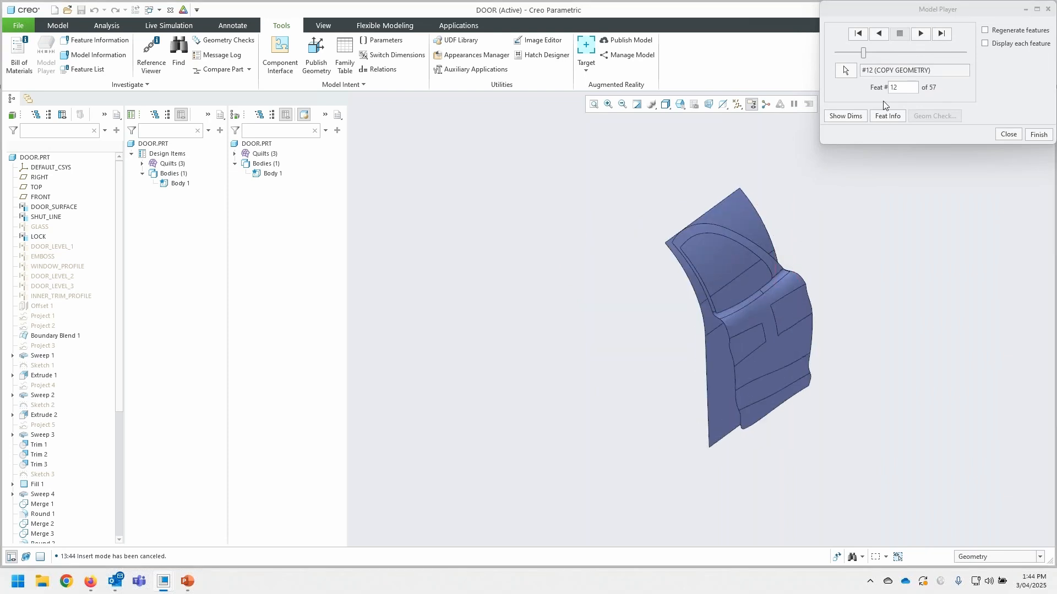
pyautogui.click(921, 34)
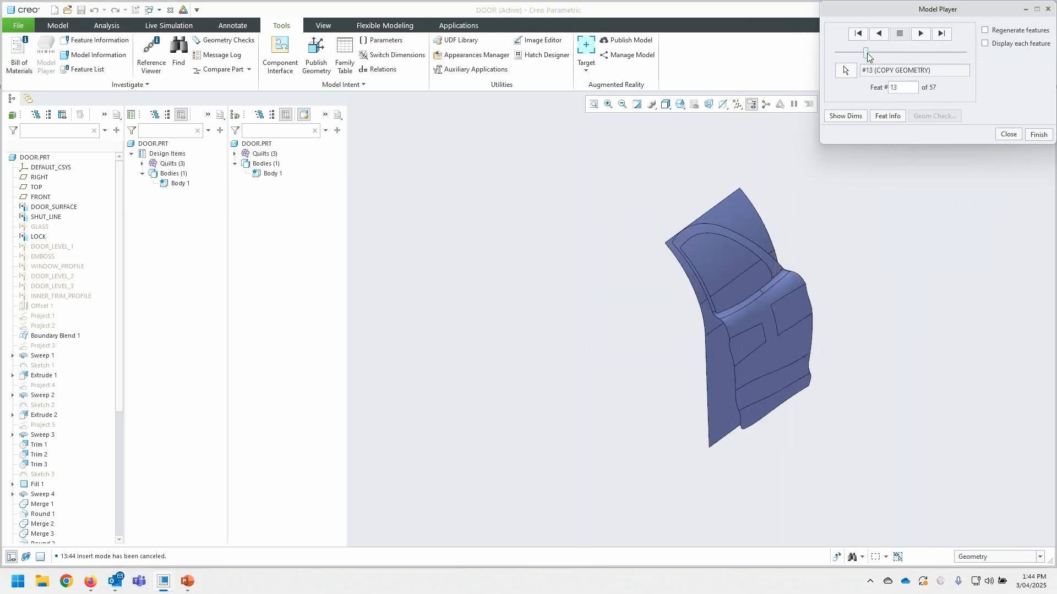
pyautogui.moveTo(867, 53); pyautogui.dragTo(893, 53)
pyautogui.click(1031, 452)
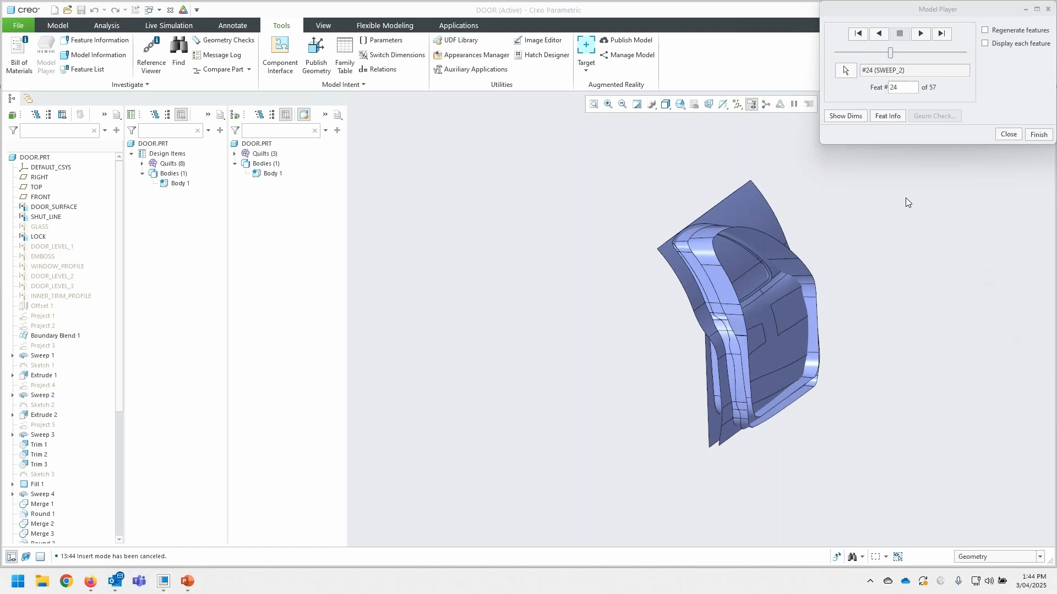
# Advance the Model Player to feature 33, play the build on past Merge 6, and close the player
pyautogui.click(876, 95)
pyautogui.moveTo(894, 53); pyautogui.dragTo(911, 54)
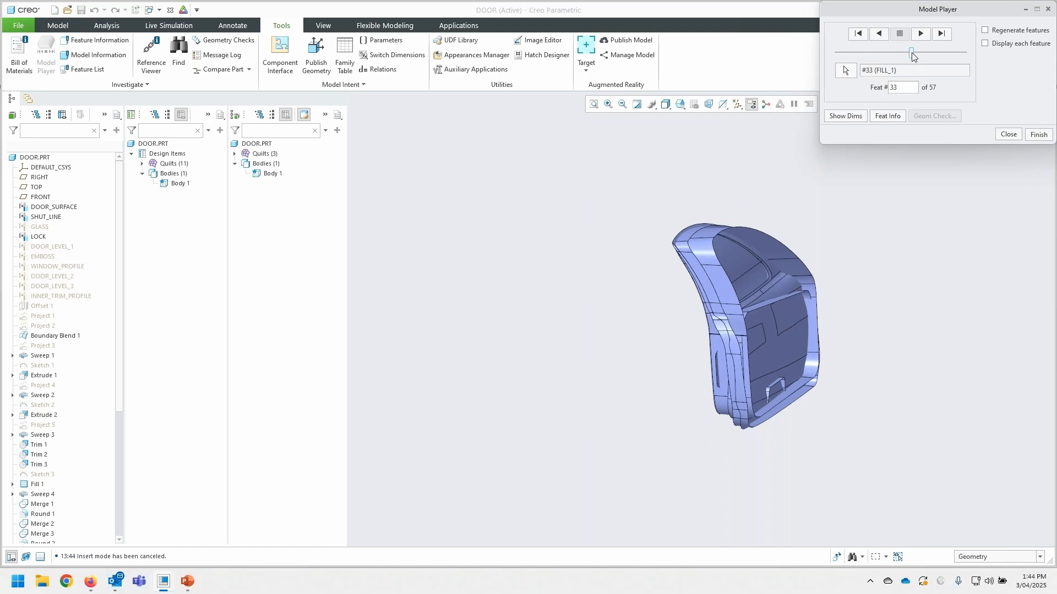
pyautogui.moveTo(911, 52); pyautogui.dragTo(926, 53)
pyautogui.click(920, 32)
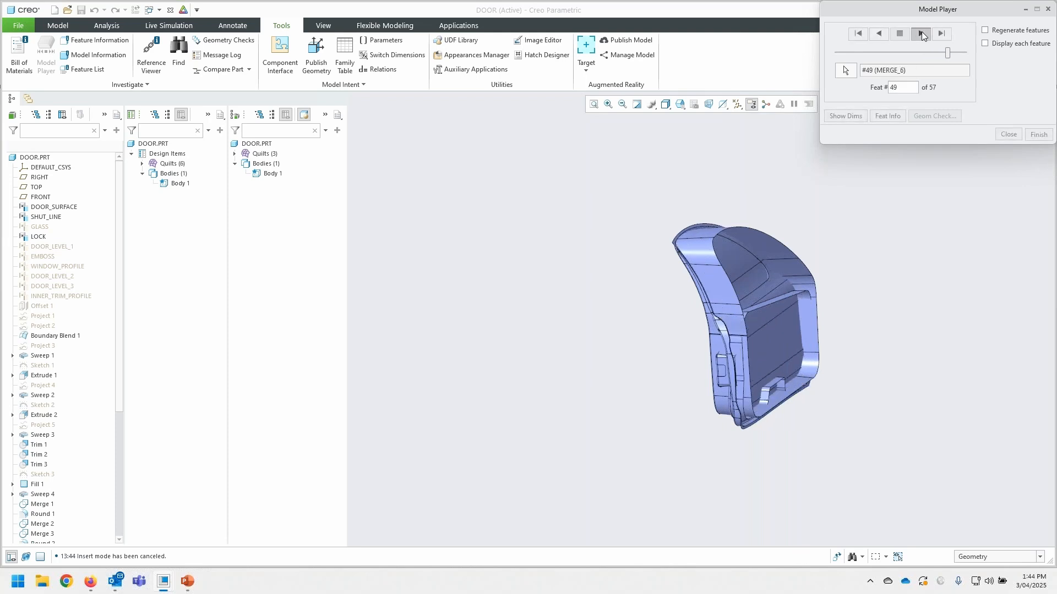
pyautogui.click(1008, 134)
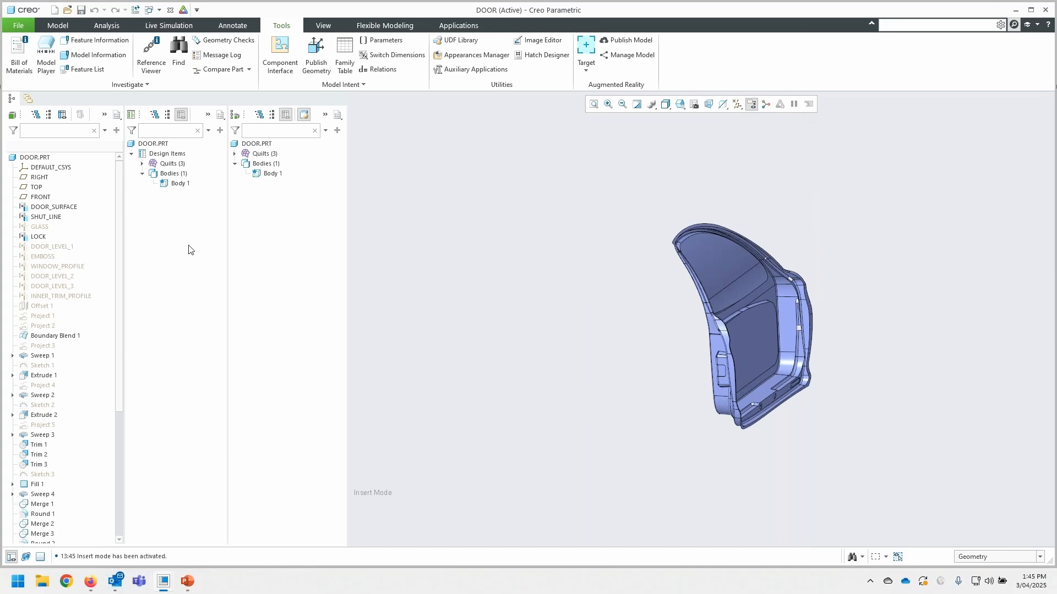
# Leave the insert point after Merge 9 and resume the suppressed features from Round 5 to Trim 4
pyautogui.scroll(-6, 60, 461)
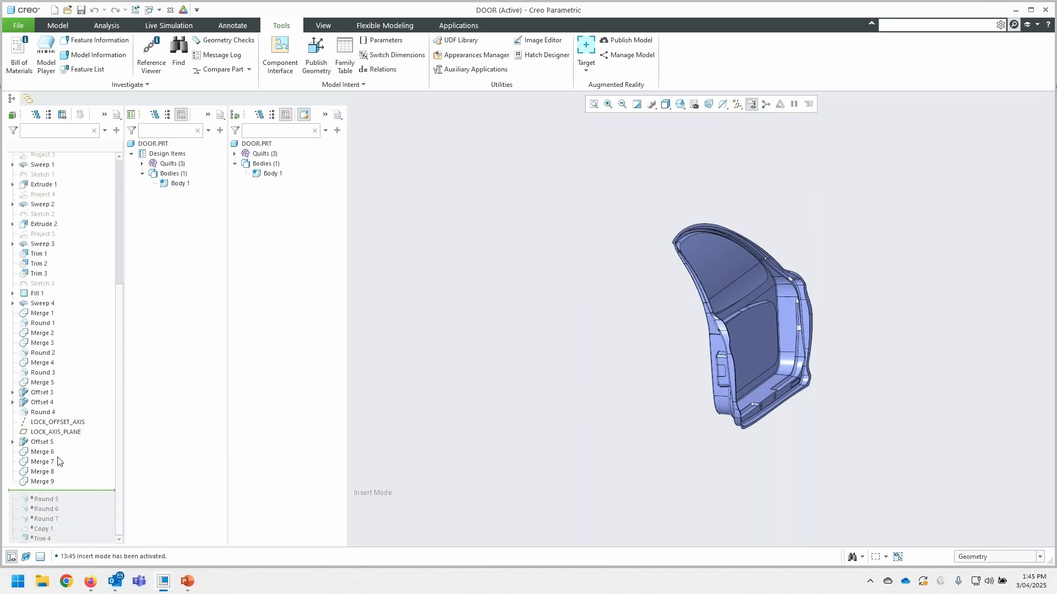
pyautogui.rightClick(92, 490)
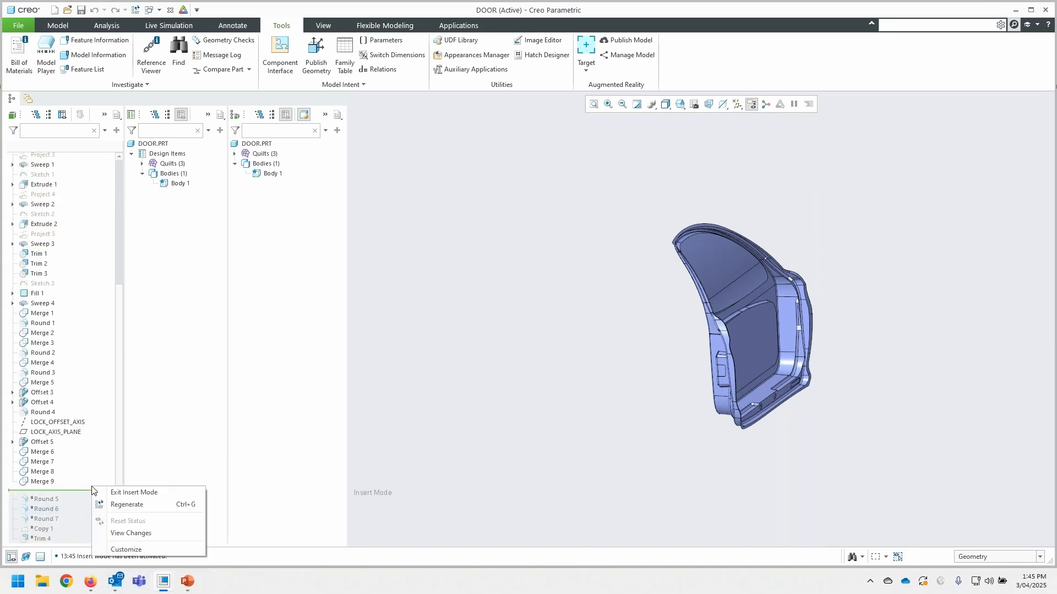
pyautogui.click(108, 492)
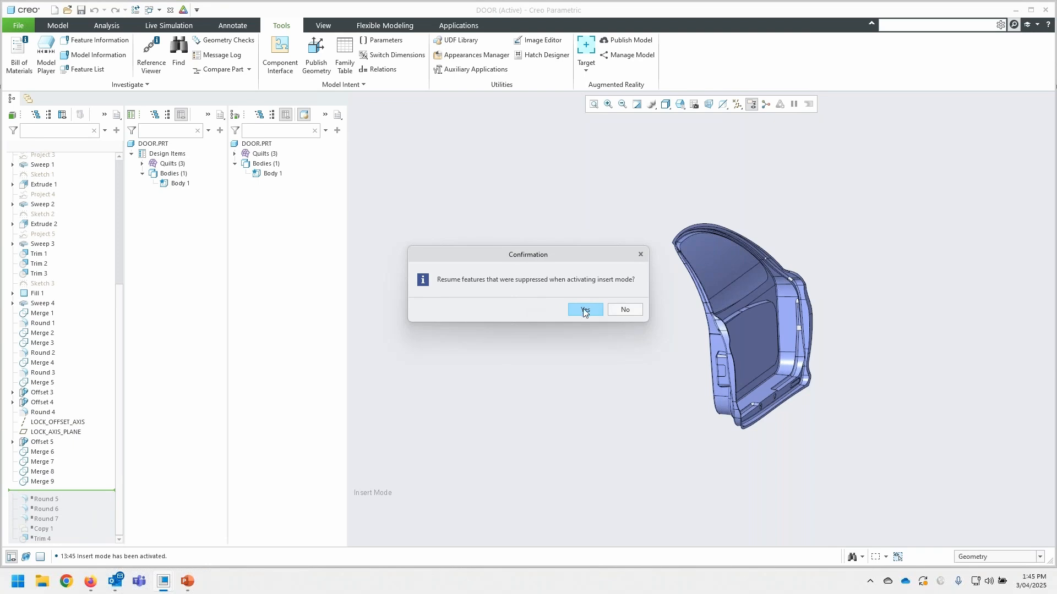
pyautogui.click(585, 310)
# Show the snapshots of Offset 1 under Quilt id 250 and GLASS under Quilt id 116
pyautogui.click(235, 155)
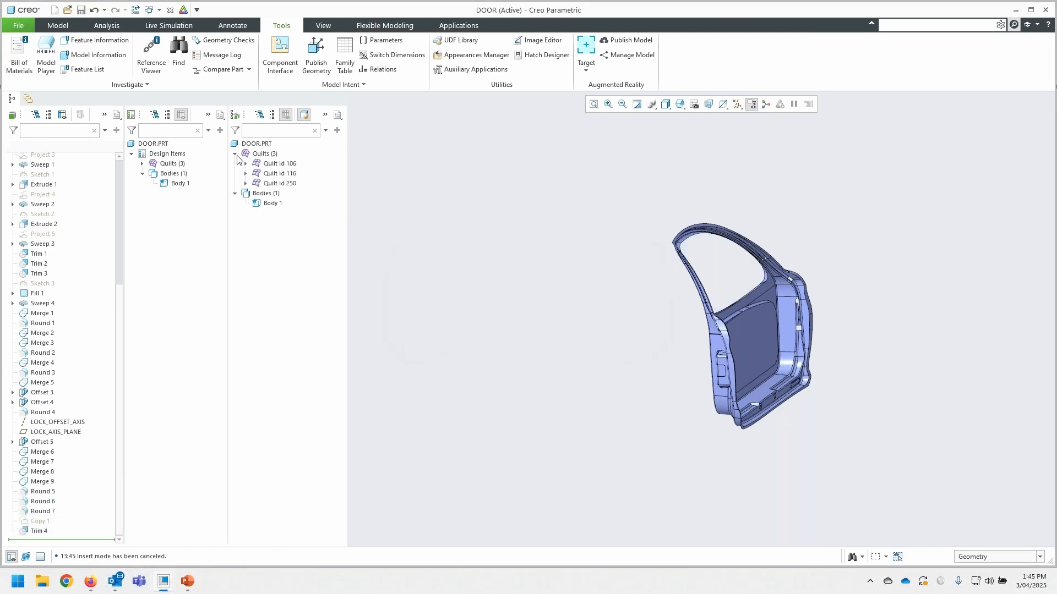
pyautogui.click(245, 183)
pyautogui.click(285, 193)
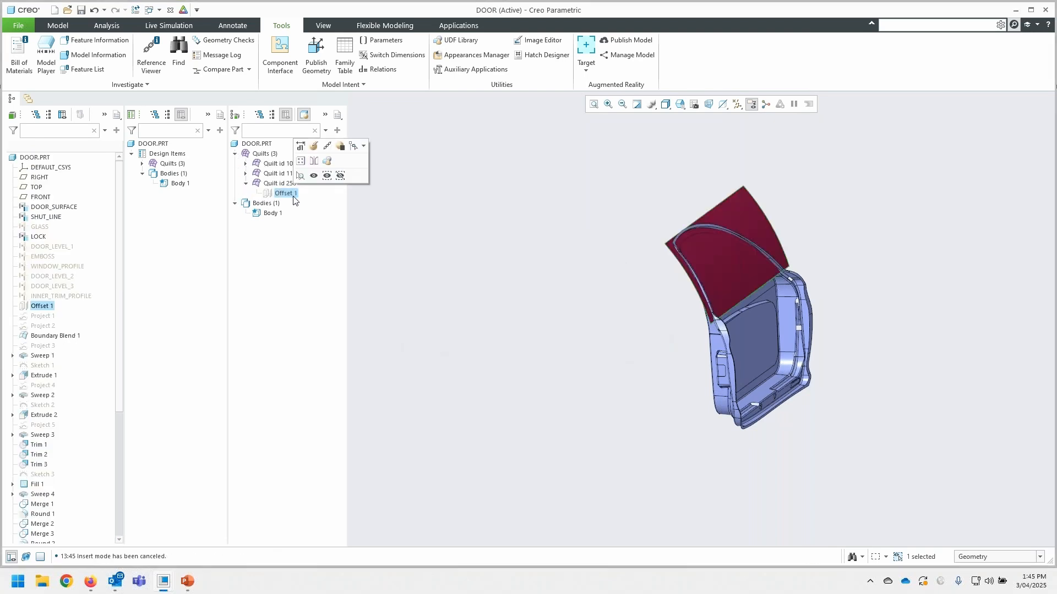
pyautogui.scroll(2, 391, 185)
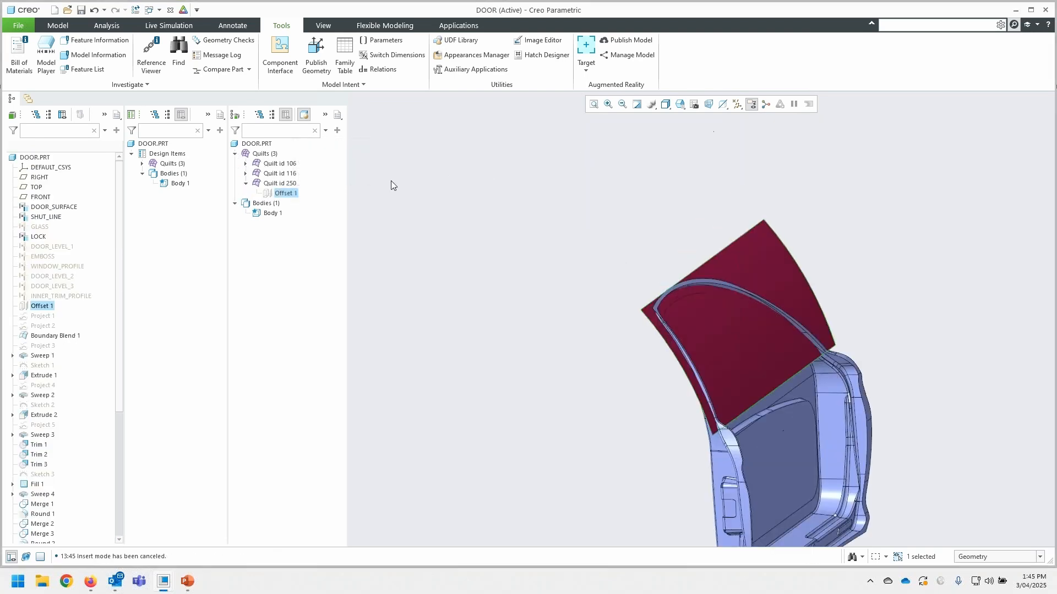
pyautogui.click(246, 174)
pyautogui.click(283, 184)
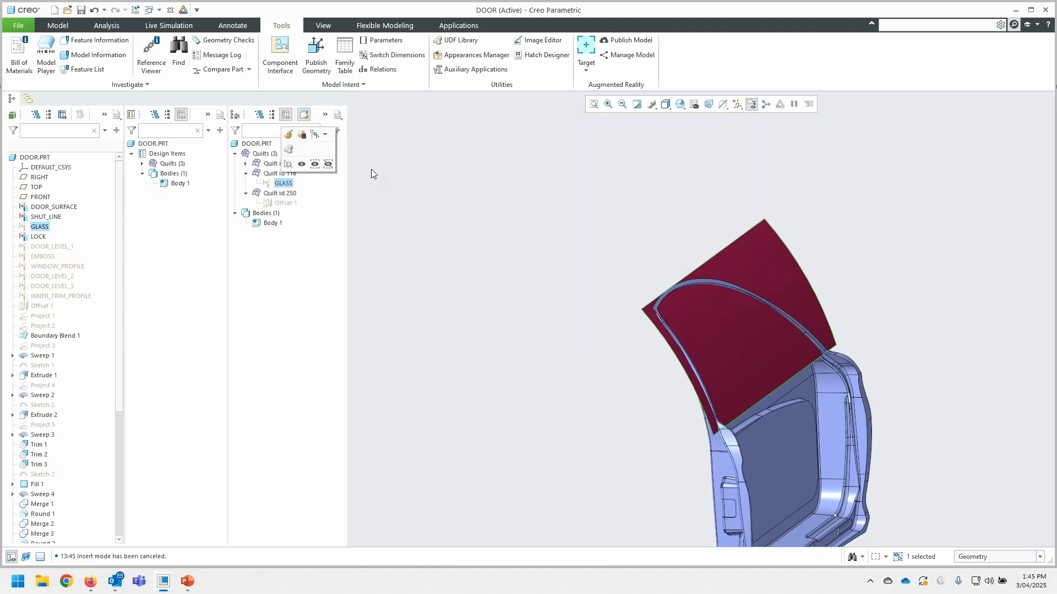
# Expand Quilt id 106, show the snapshots of Trim 4, Round 6, Merge 8 and SHUT_LINE, and clear the selection
pyautogui.click(245, 164)
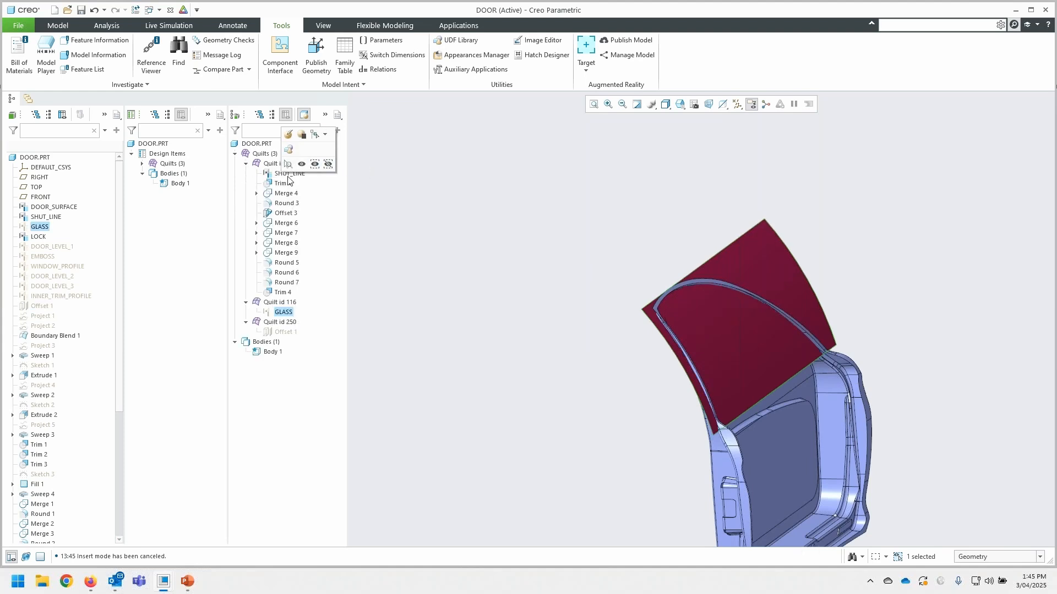
pyautogui.click(283, 292)
pyautogui.click(286, 273)
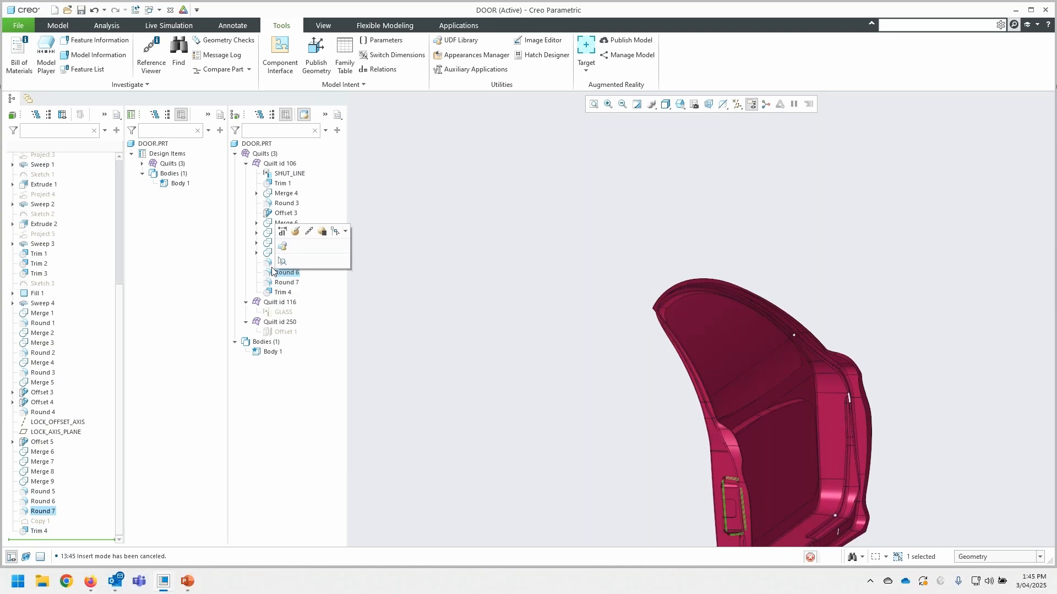
pyautogui.click(287, 242)
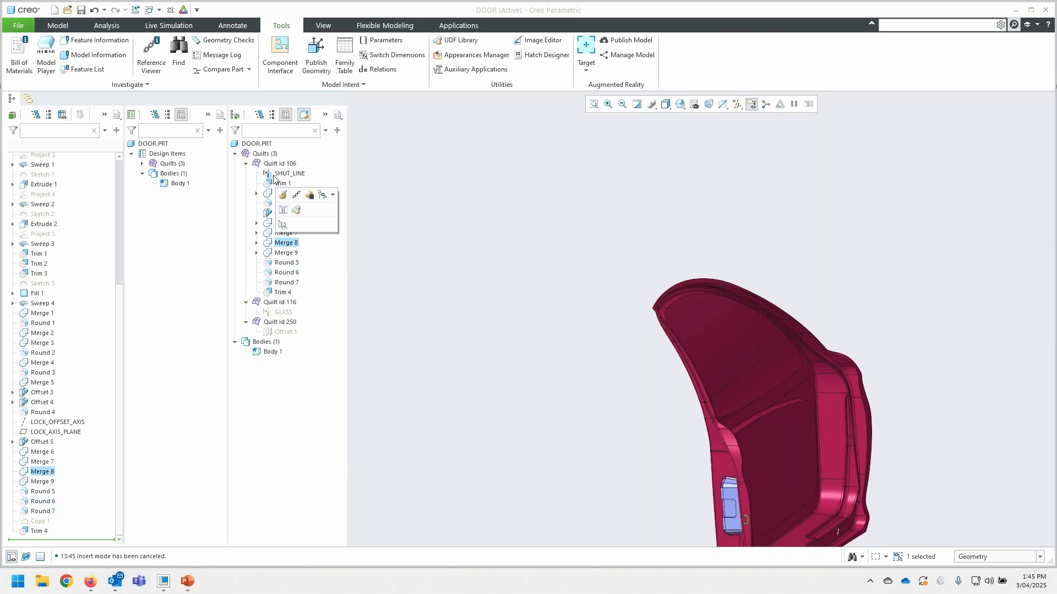
pyautogui.click(282, 174)
pyautogui.moveTo(459, 209)
pyautogui.mouseDown(button='middle')
pyautogui.moveTo(471, 202)
pyautogui.moveTo(460, 217)
pyautogui.mouseUp(button='middle')
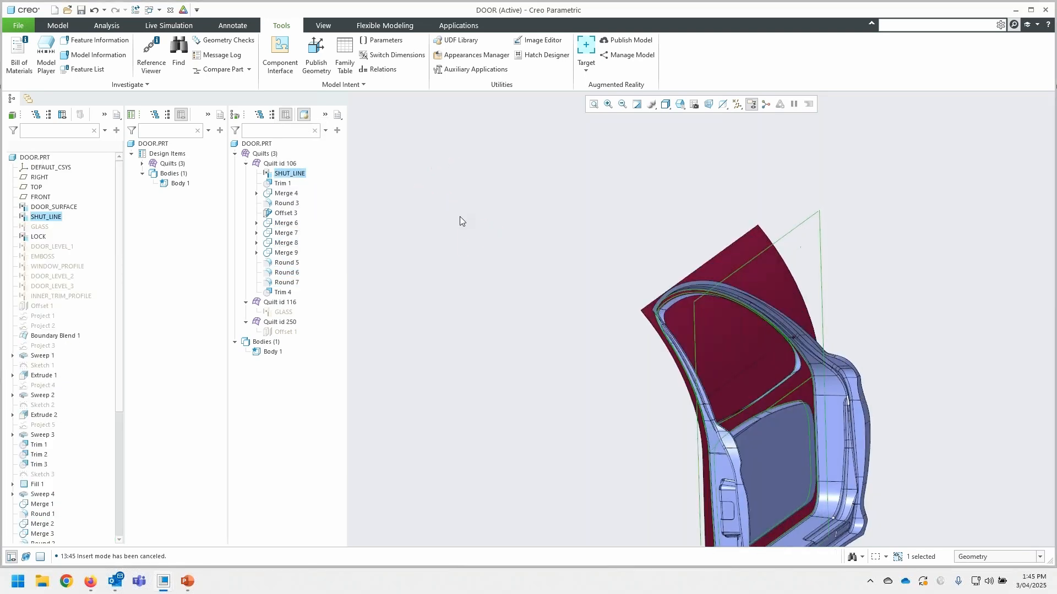
pyautogui.scroll(4, 472, 202)
pyautogui.click(432, 225)
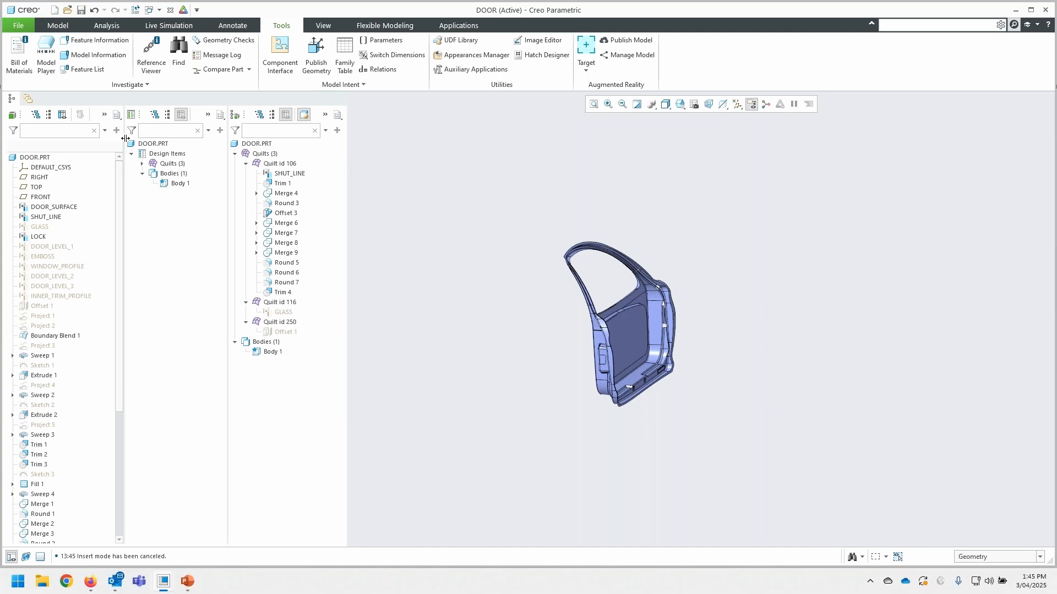
# Widen the Model Tree and hide the geometry snapshot tree and the Design Tree beside it
pyautogui.moveTo(126, 138); pyautogui.dragTo(147, 142)
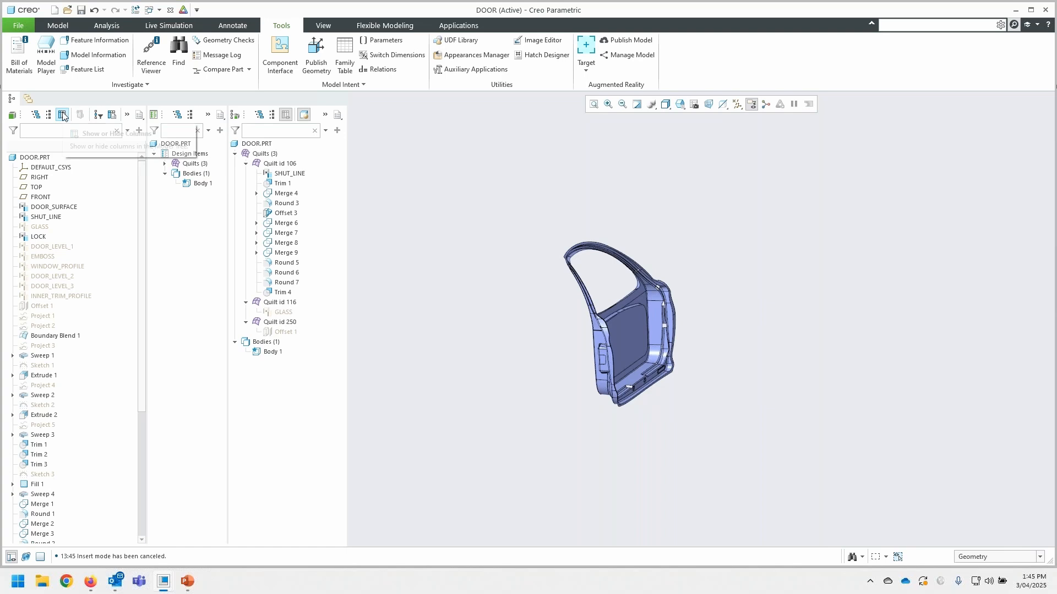
pyautogui.click(127, 114)
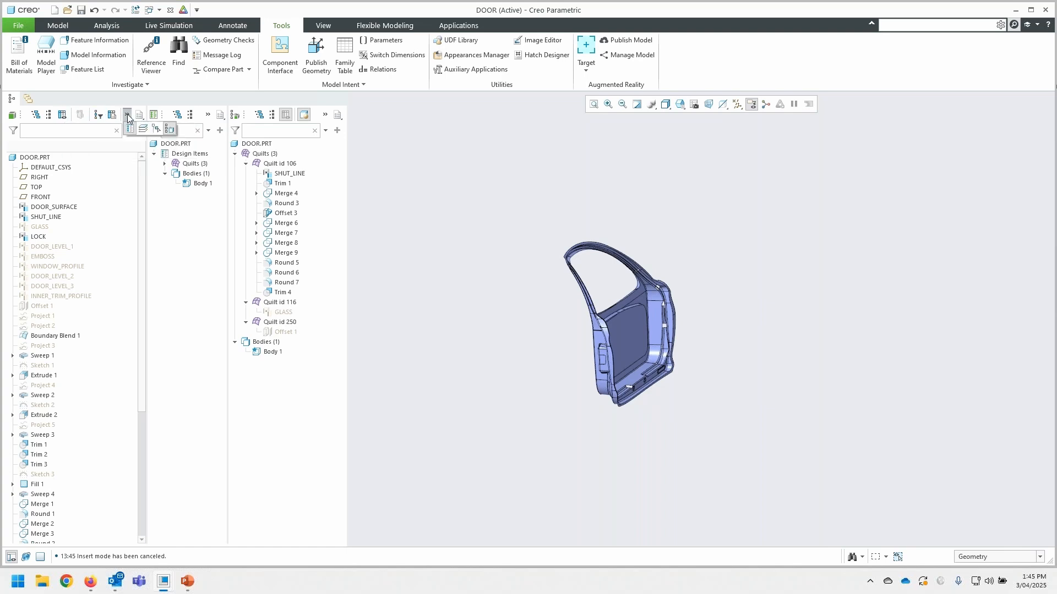
pyautogui.click(170, 129)
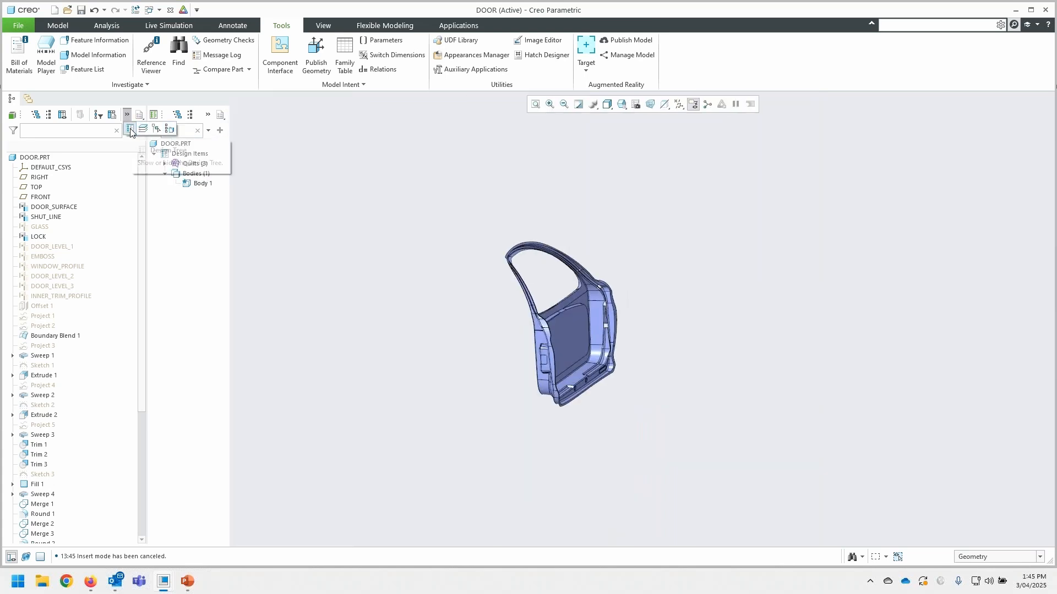
pyautogui.click(130, 132)
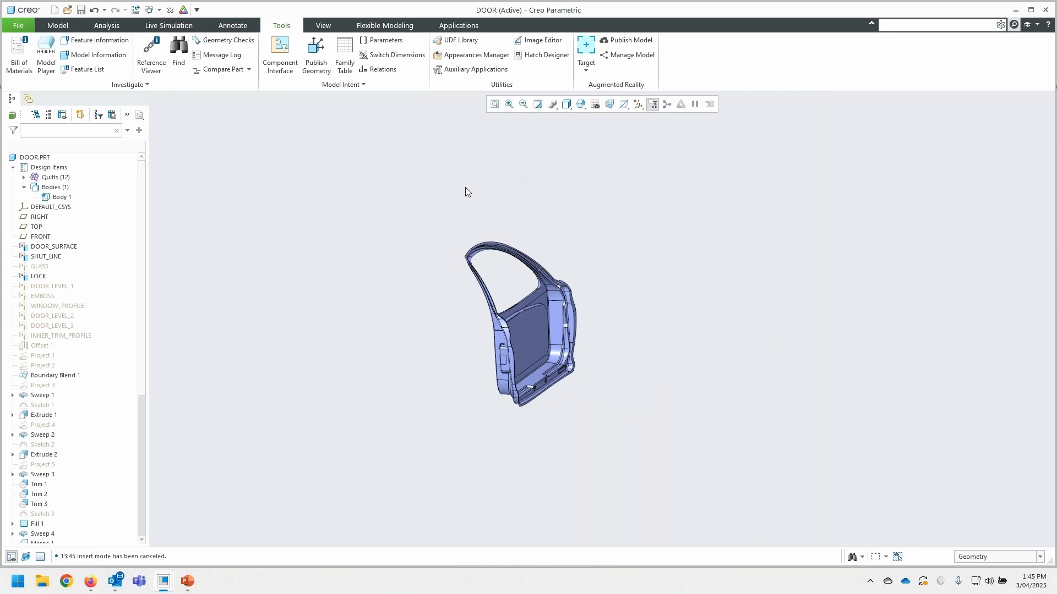
pyautogui.moveTo(465, 191)
pyautogui.mouseDown(button='middle')
pyautogui.moveTo(413, 196)
pyautogui.moveTo(422, 215)
pyautogui.moveTo(302, 224)
pyautogui.mouseUp(button='middle')
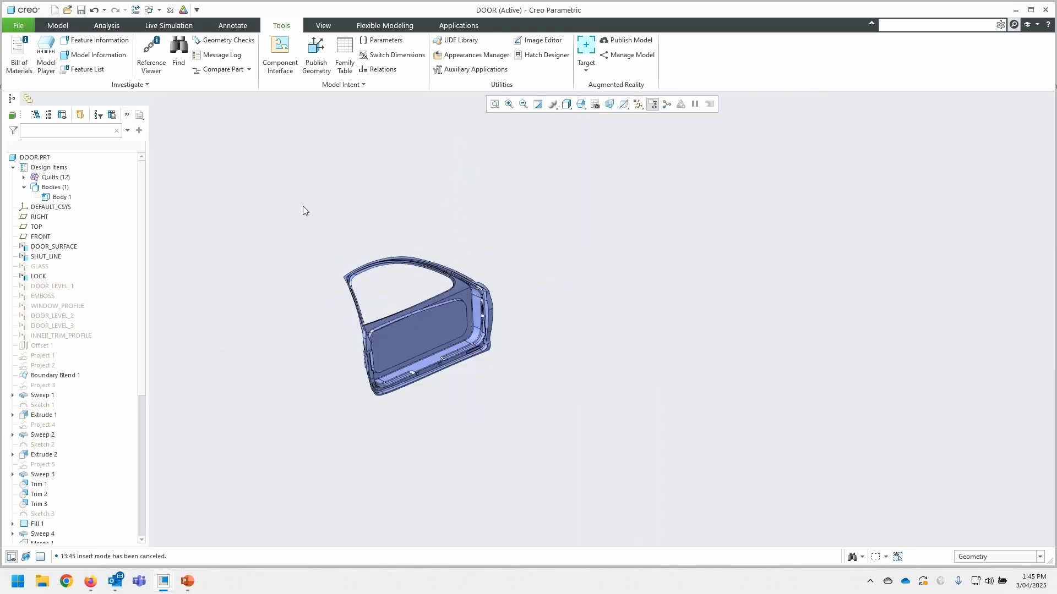